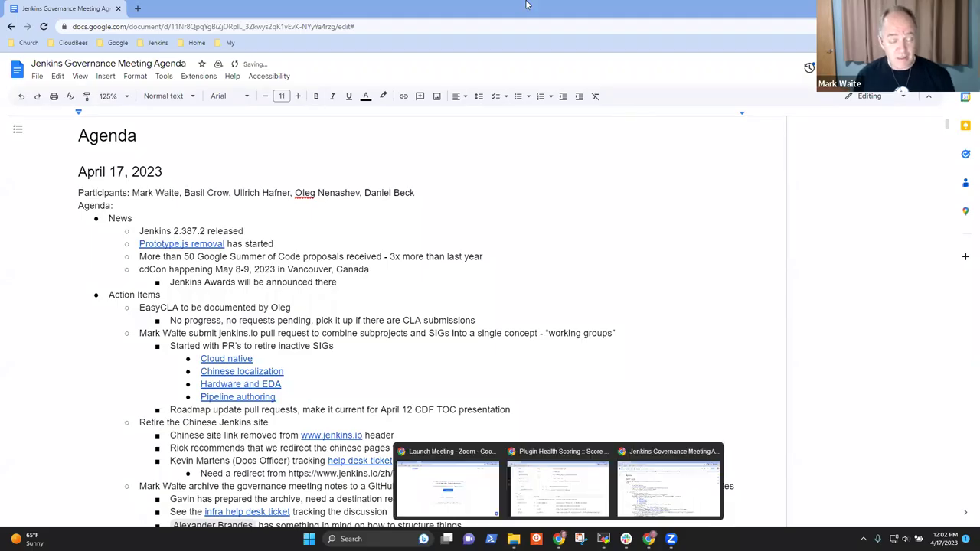
Delete the two absent participants' names from the Participants line
left_click(364, 201)
key("ctrl+shift+Left")
key("ctrl+shift+Left")
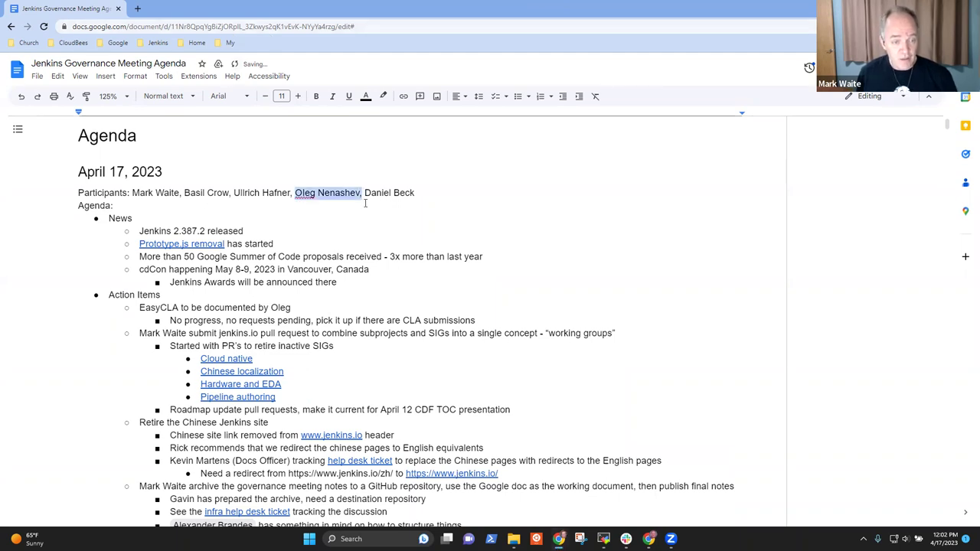
key("BackSpace")
key("ctrl+Left")
key("ctrl+Left")
key("ctrl+shift+Left")
key("ctrl+shift+Left")
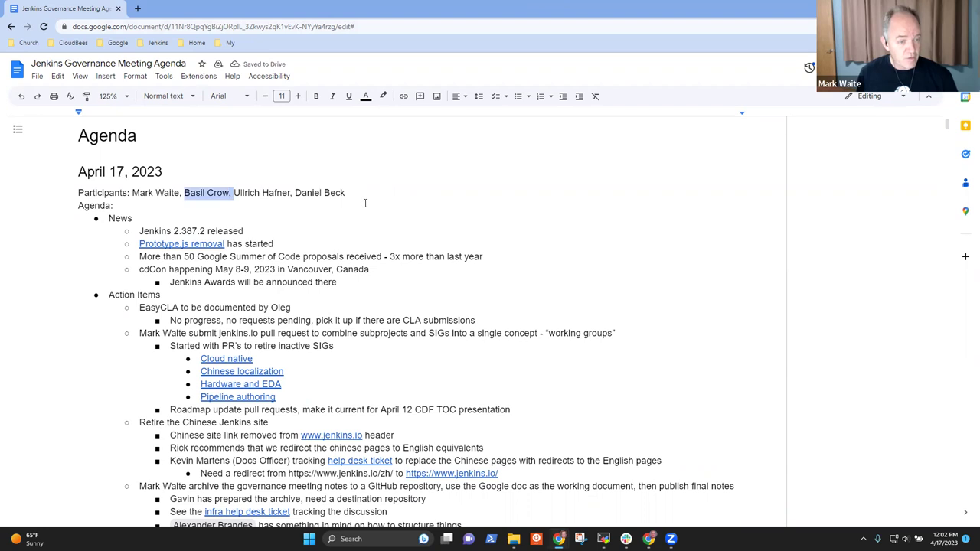
key("BackSpace")
Highlight the News and Action Items headings for discussion
key("Down")
key("Down")
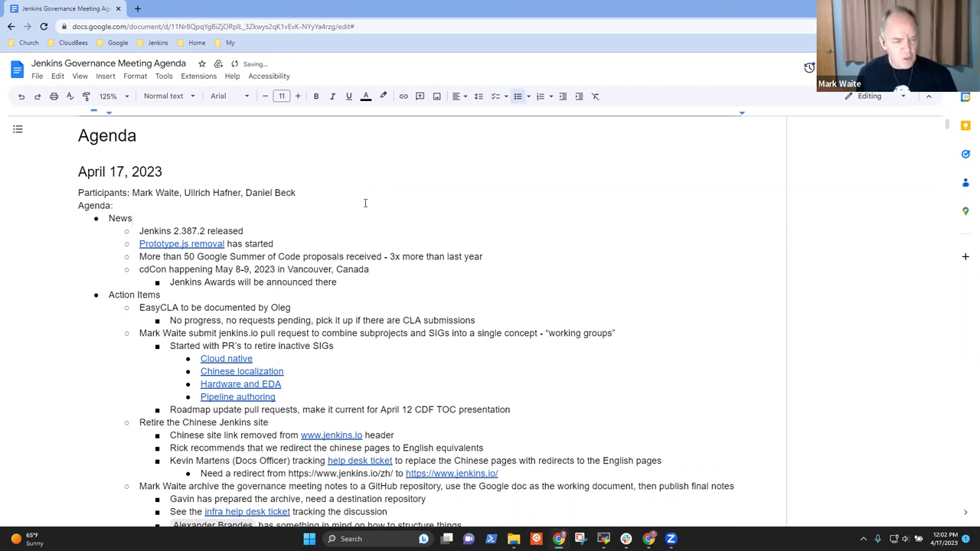
key("ctrl+shift+Left")
key("Down")
key("Down")
key("Down")
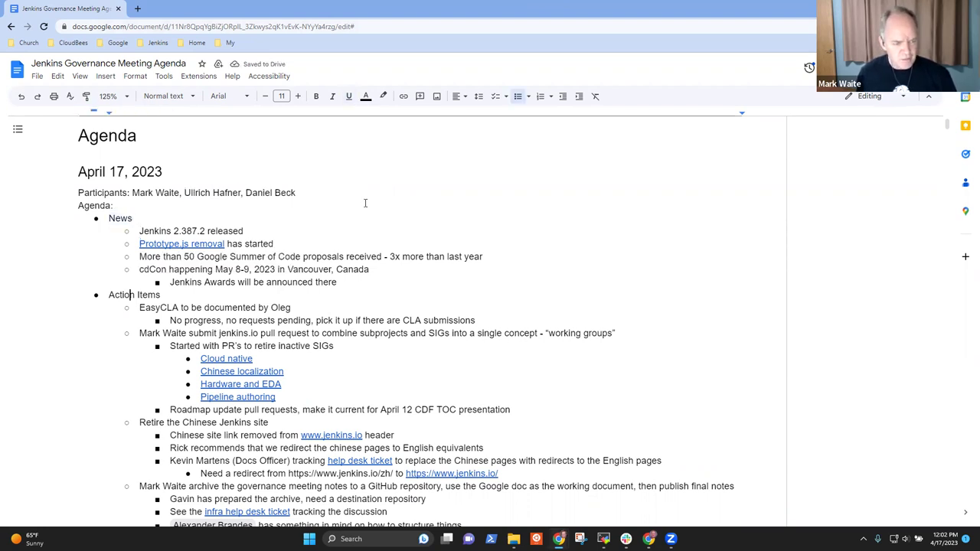
key("Home")
key("shift+End")
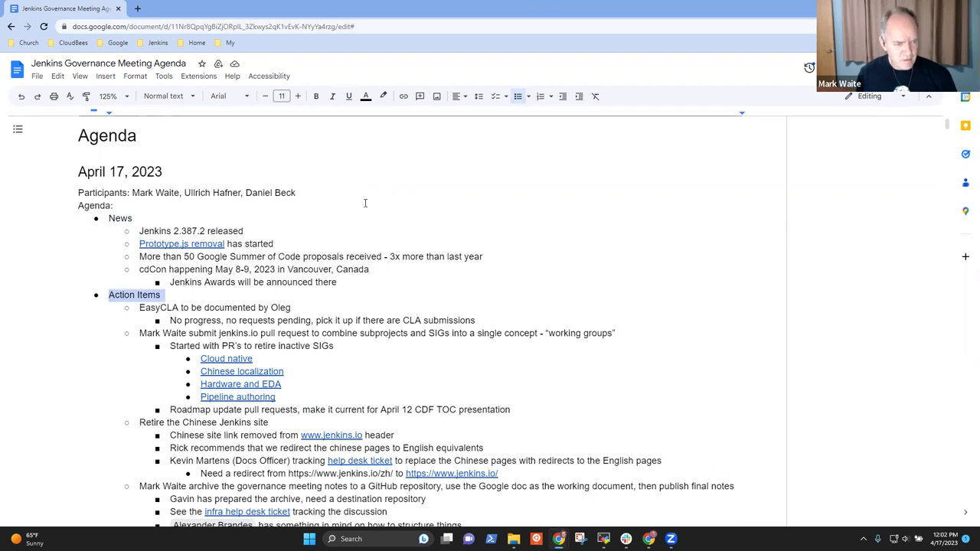
scroll(366, 203, "down", 2)
scroll(365, 203, "down", 5)
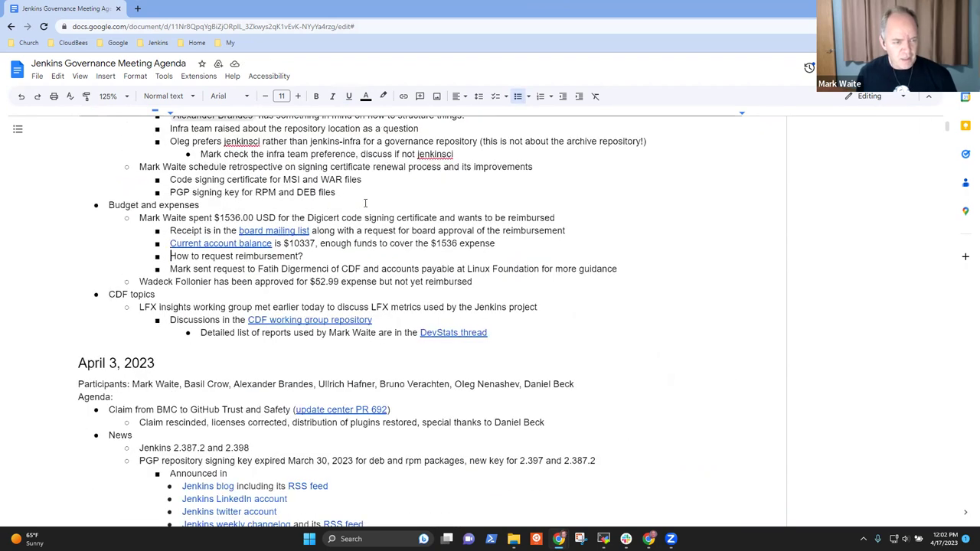
key("shift+End")
key("Down")
key("Down")
key("Down")
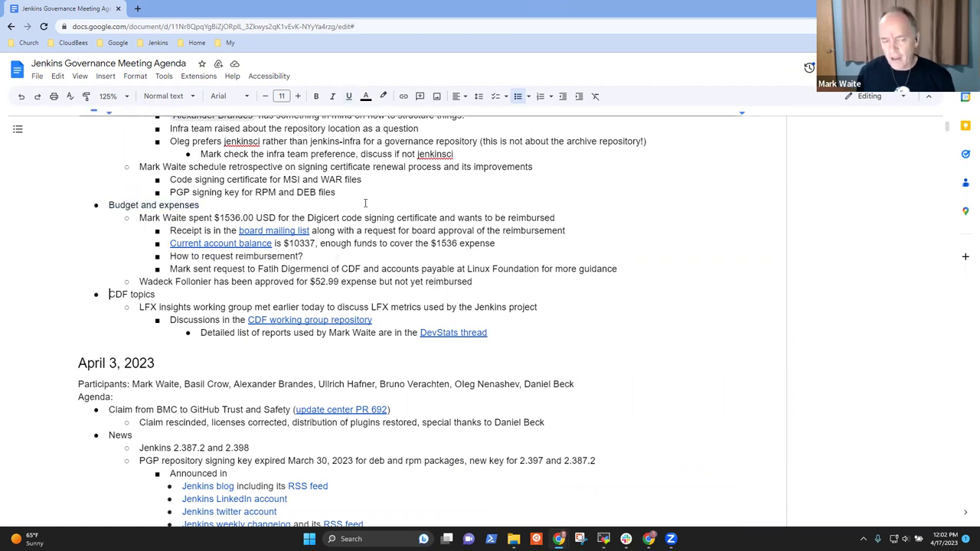
key("shift+End")
key("Up")
key("Up")
key("Up")
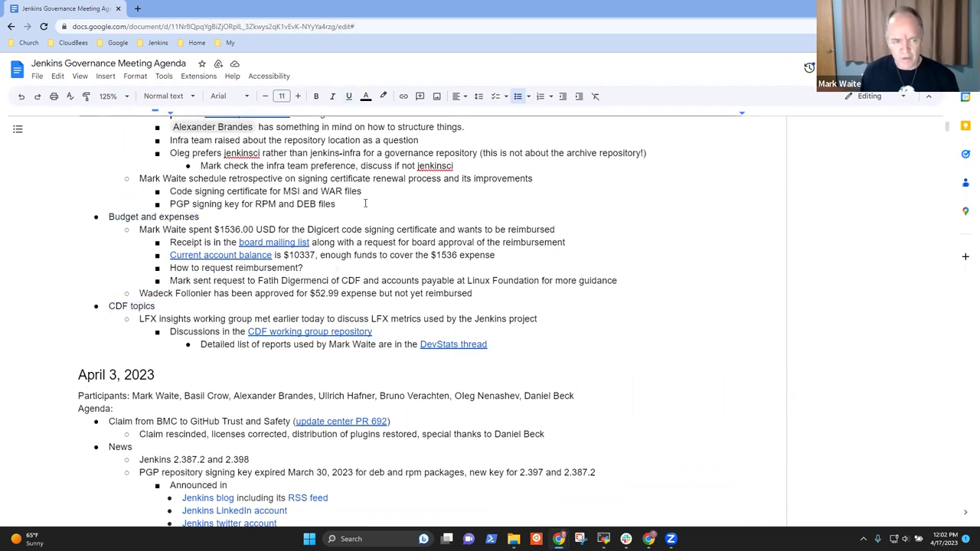
key("Up")
key("Up")
key("Up")
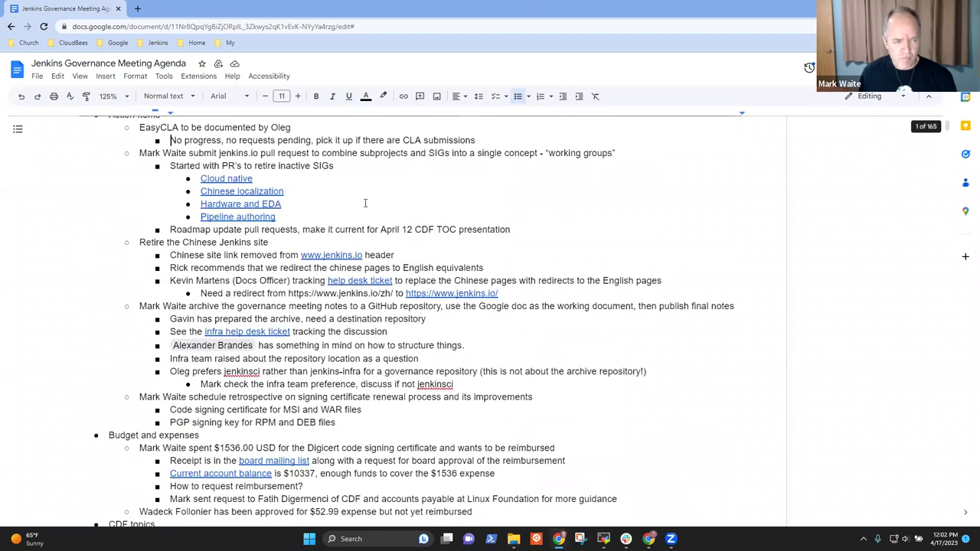
key("Up")
key("Up")
key("Up")
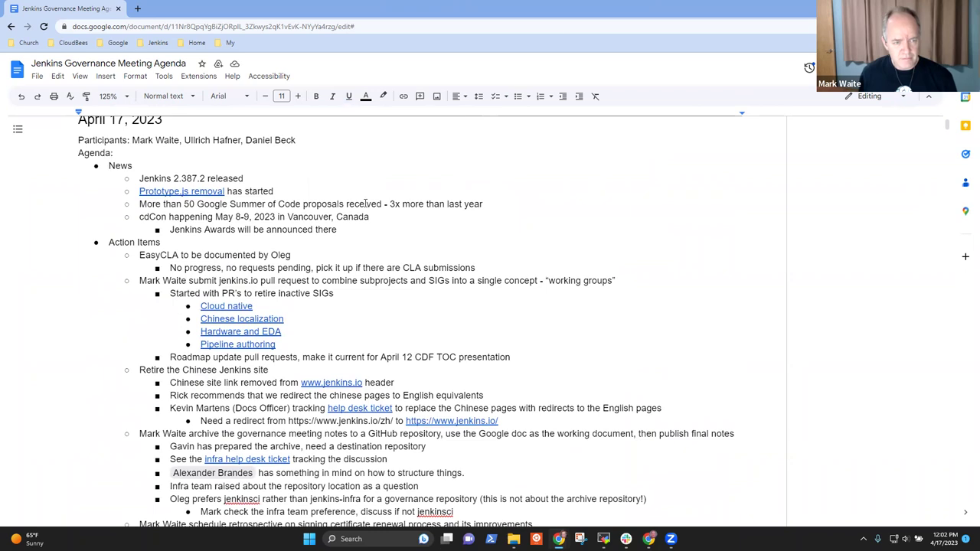
key("Down")
key("Down")
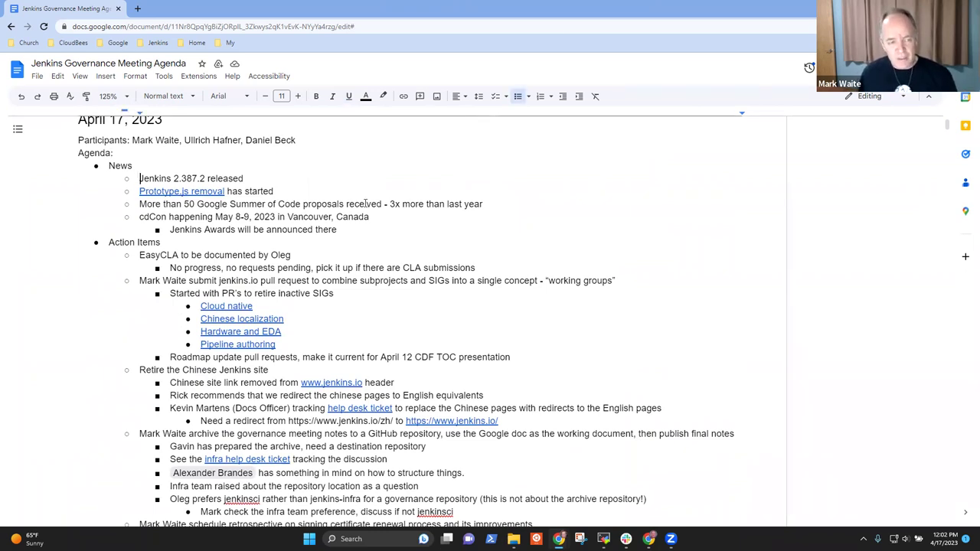
key("shift+End")
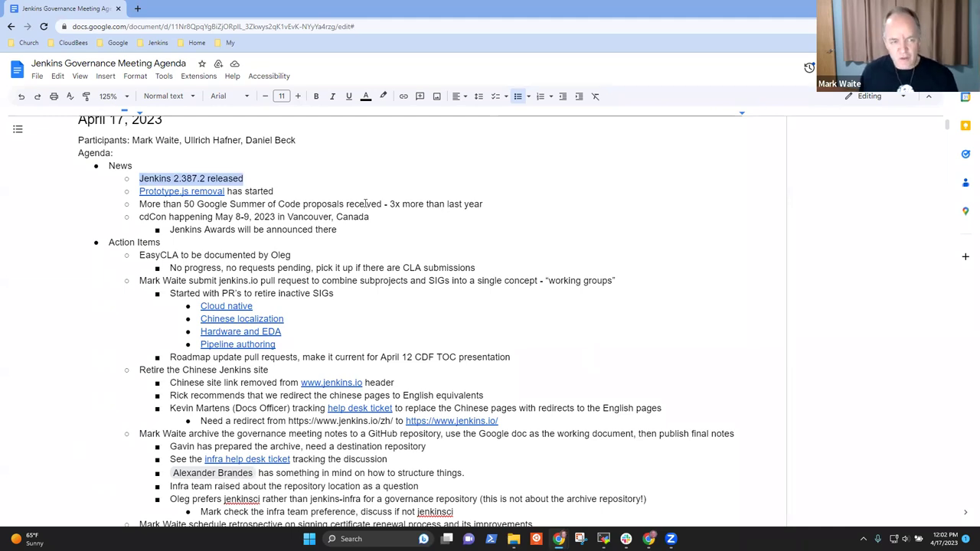
key("Down")
key("shift+End")
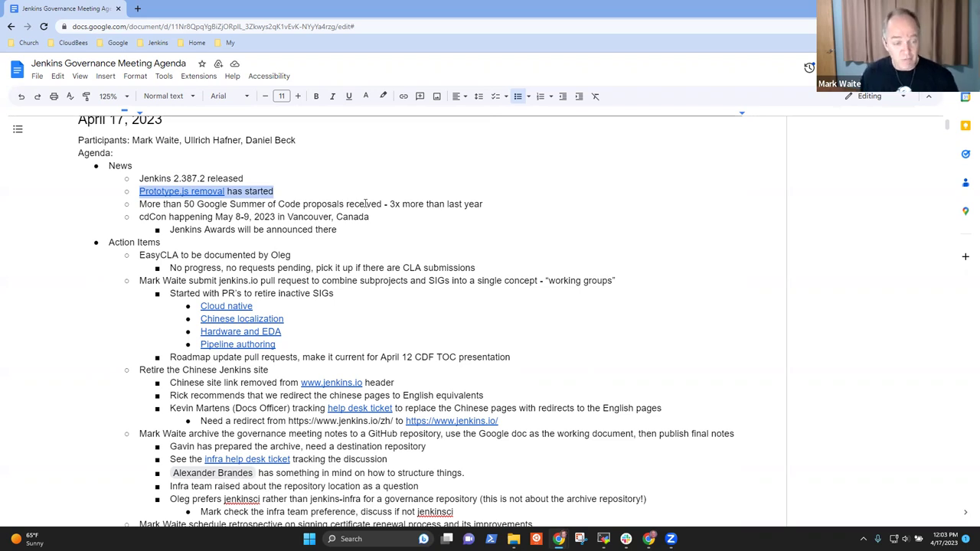
key("Down")
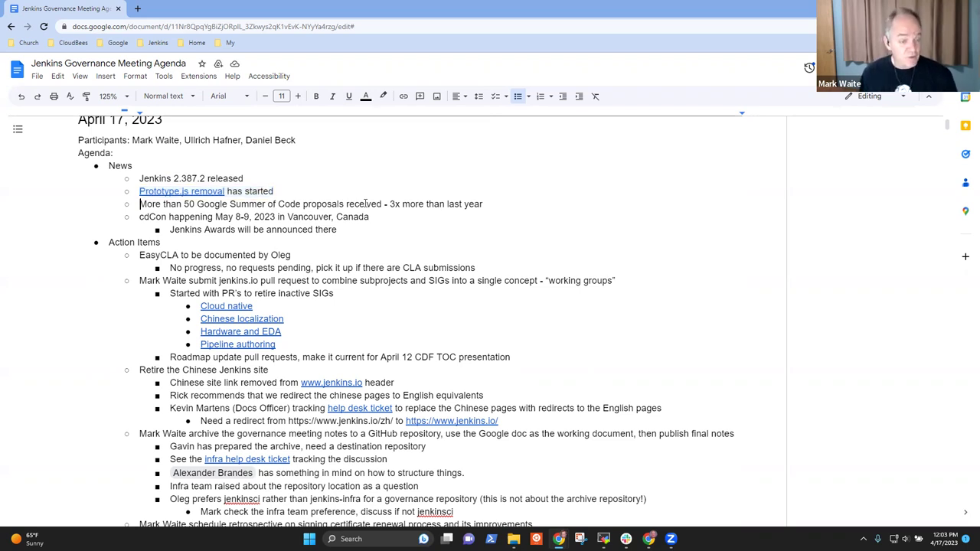
key("shift+End")
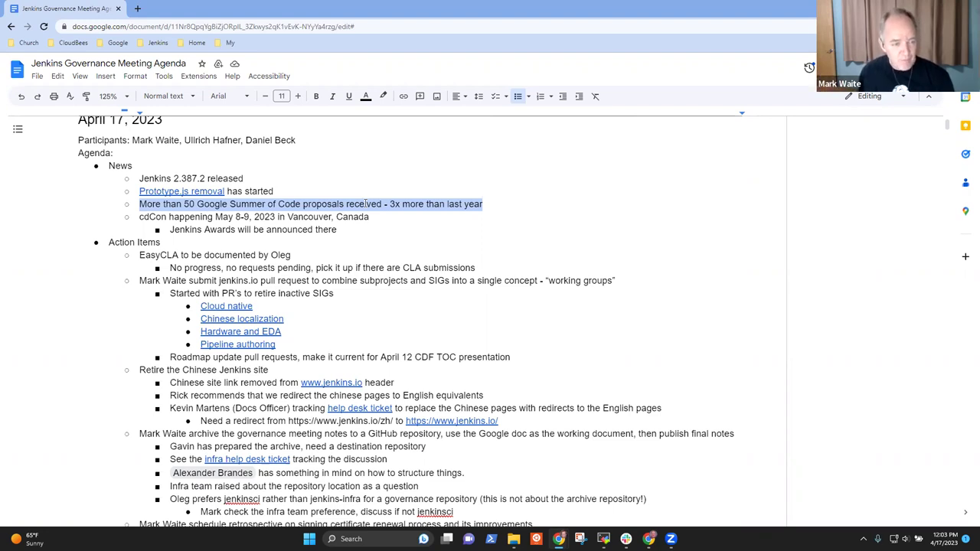
key("Down")
key("shift+End")
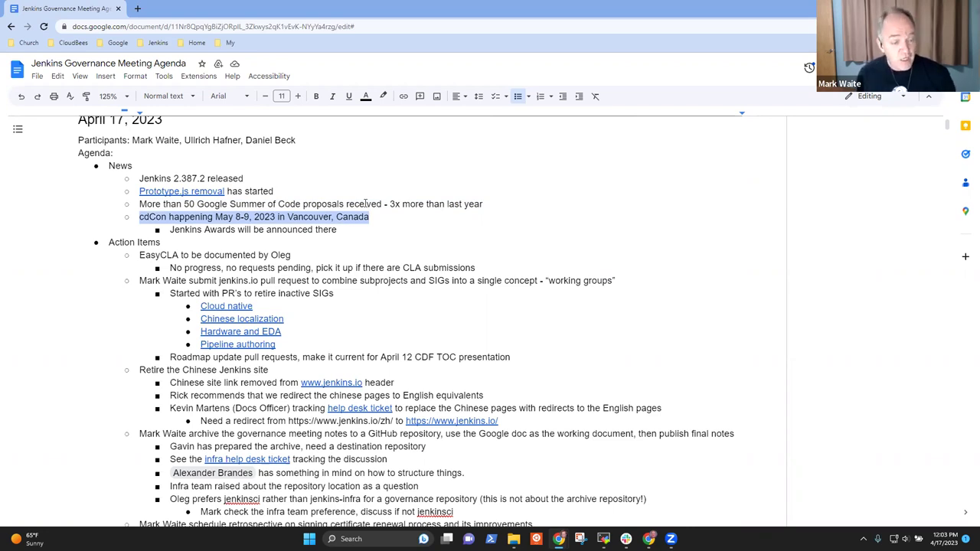
key("Down")
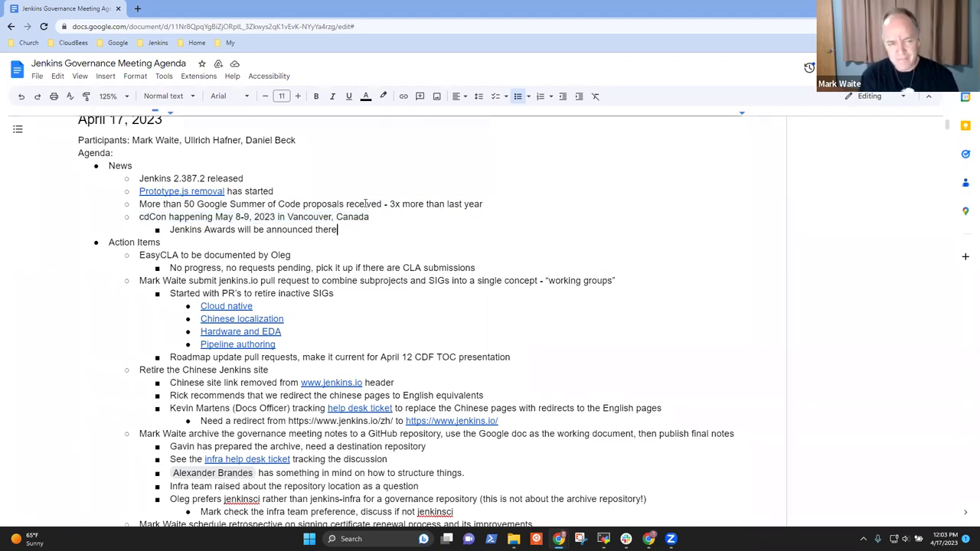
Review the EasyCLA and jenkins.io pull request action items
key("Down")
key("Down")
key("Down")
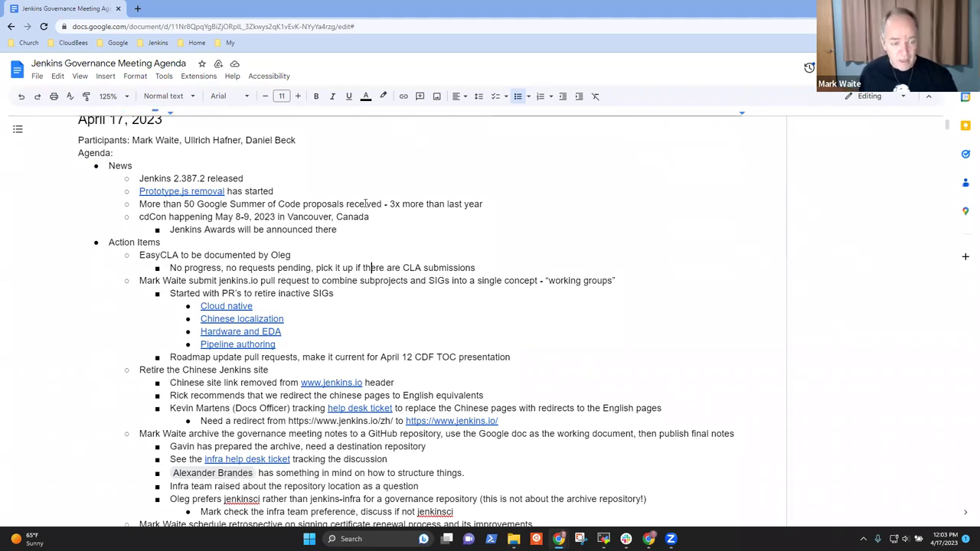
key("shift+End")
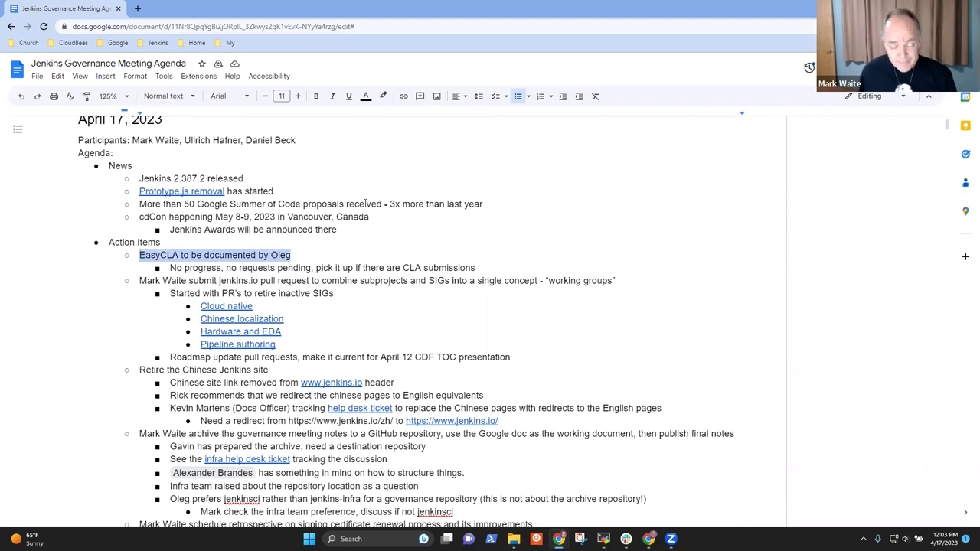
key("Right")
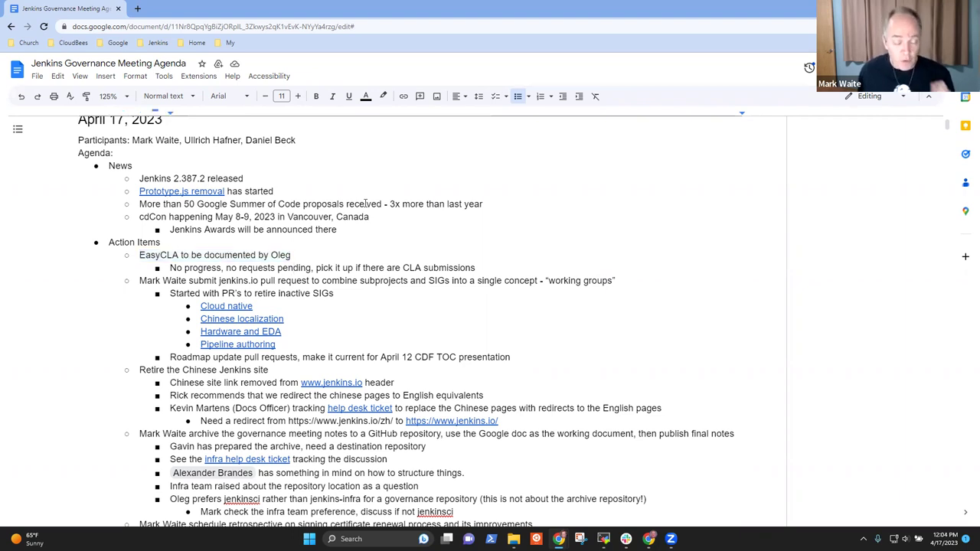
key("Down")
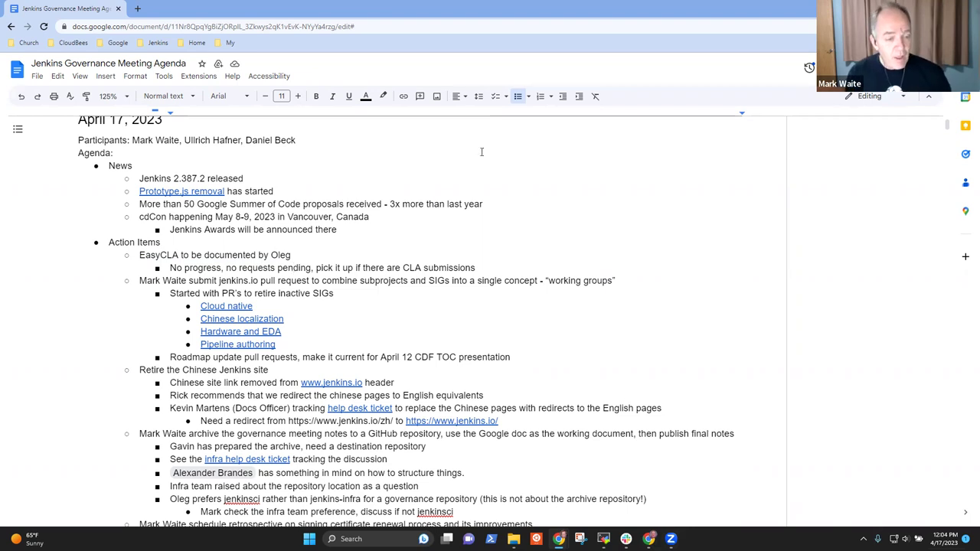
triple_click(277, 283)
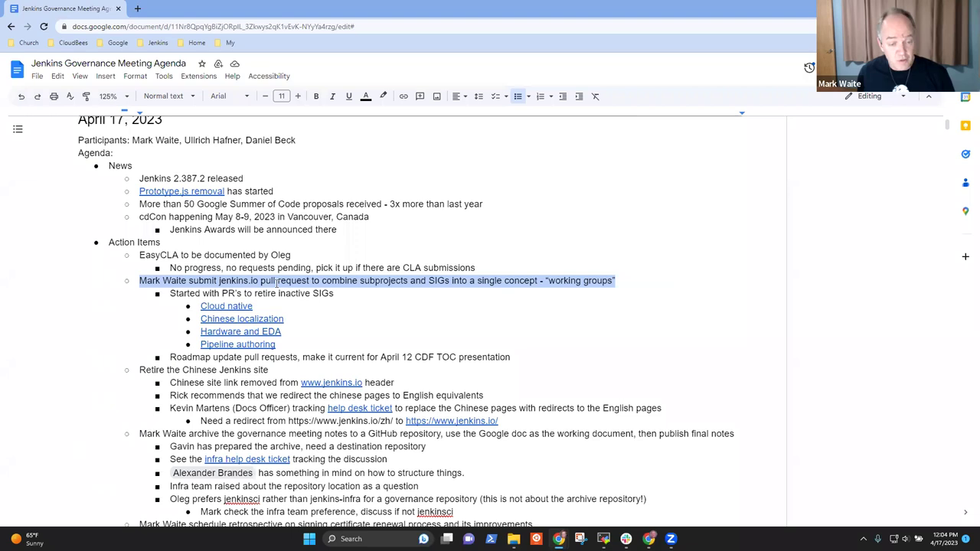
Delete ', make it current for April 12 CDF TOC presentation' from the Roadmap update item
key("Down")
key("Down")
key("Down")
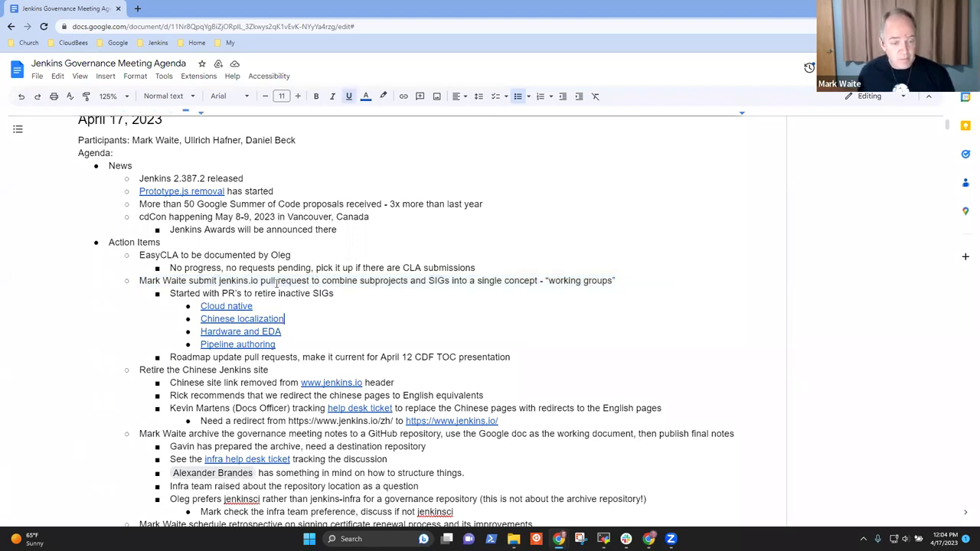
key("ctrl+Right")
key("ctrl+Right")
key("ctrl+Right")
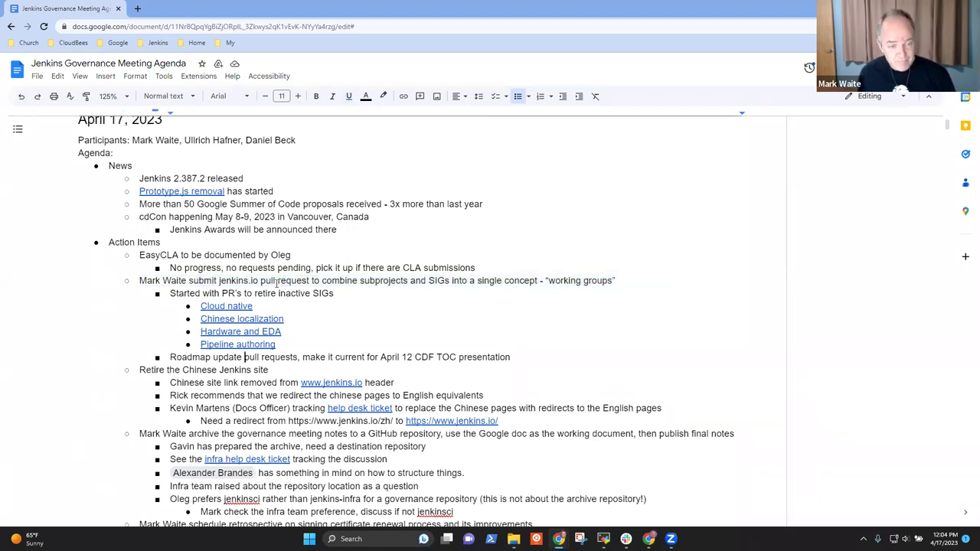
key("shift+End")
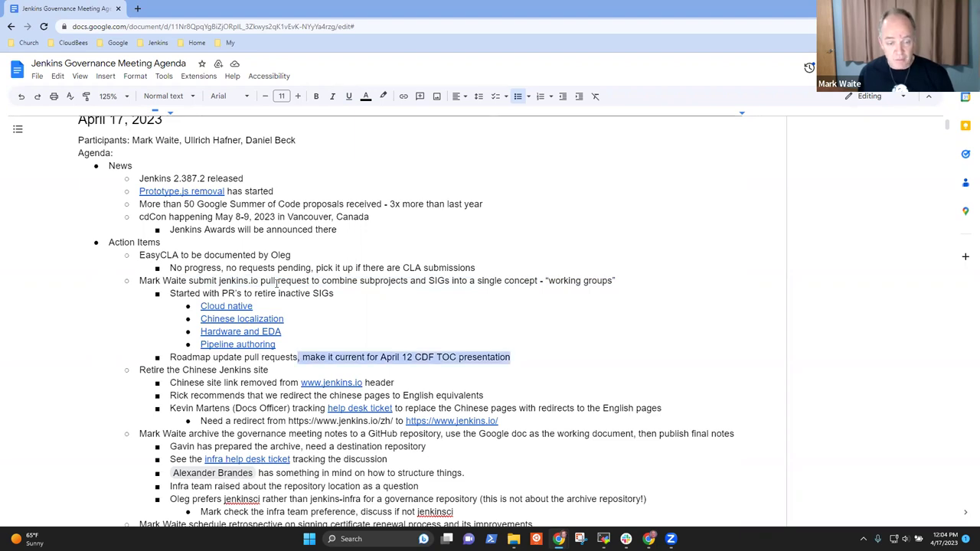
key("Delete")
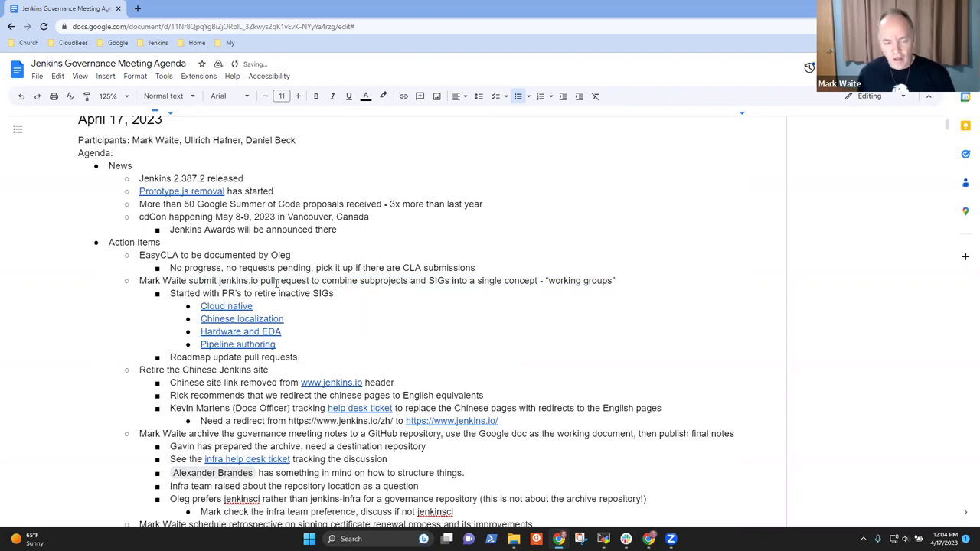
key("shift+End")
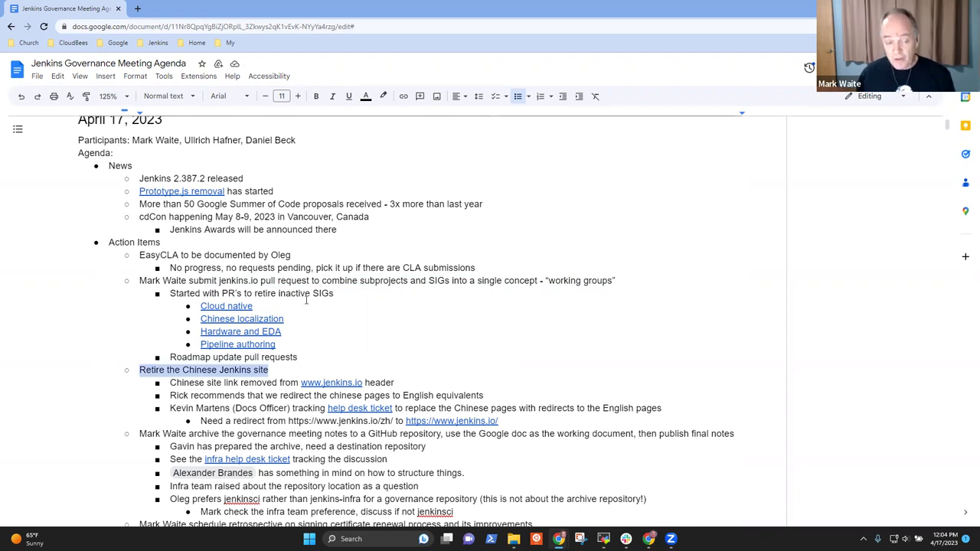
scroll(284, 240, "down", 2)
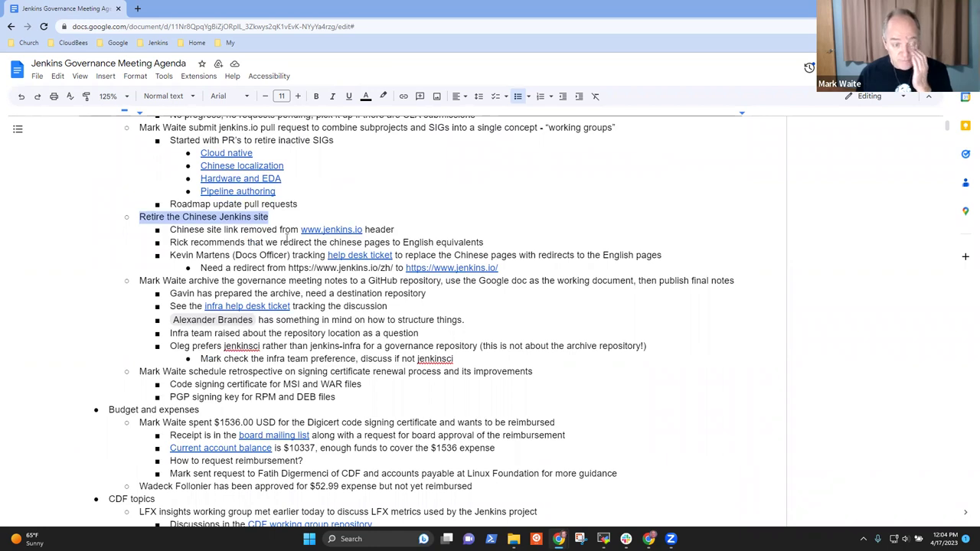
left_click(283, 240)
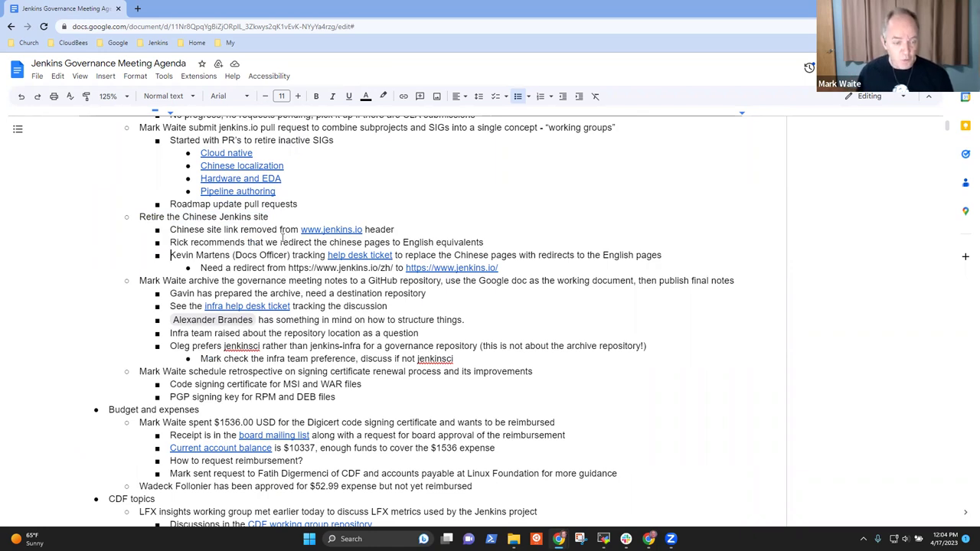
key("shift+End")
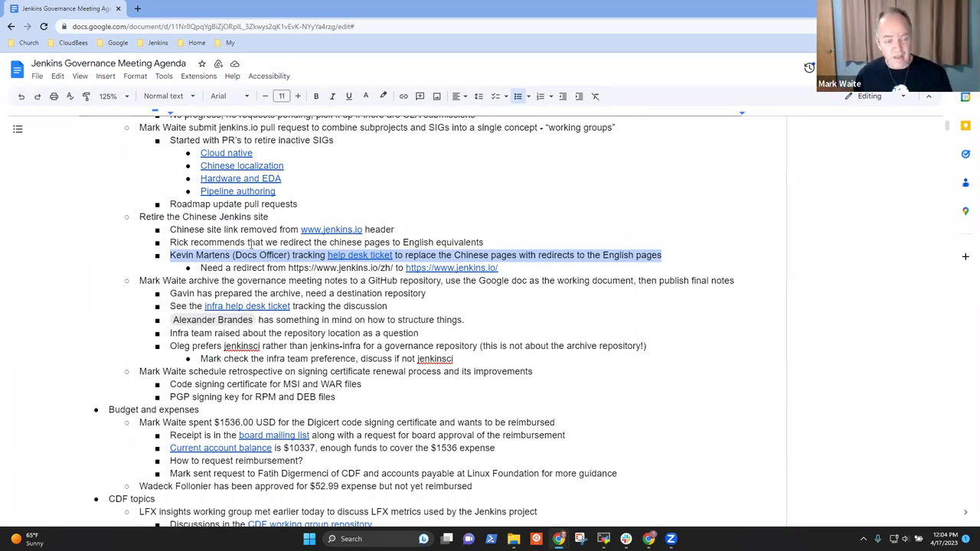
left_click(263, 255)
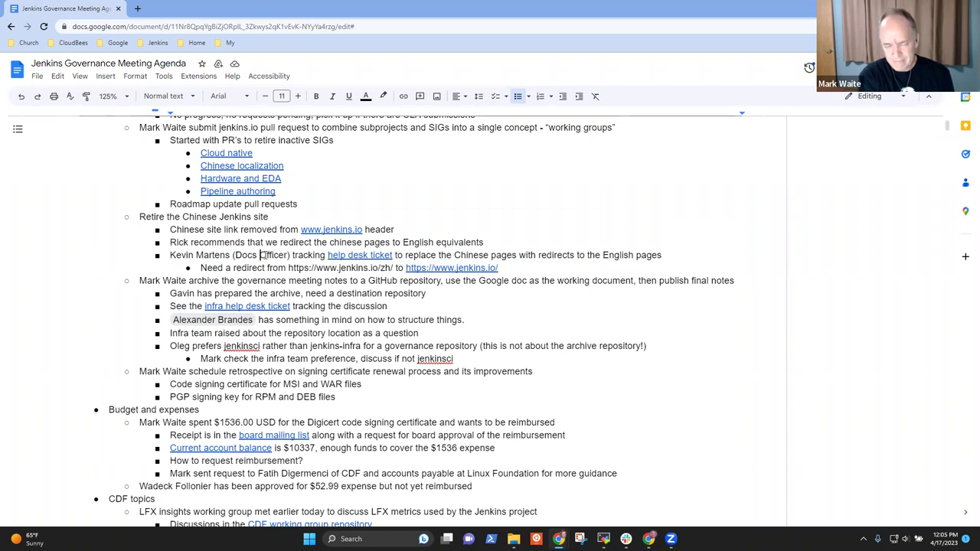
key("Down")
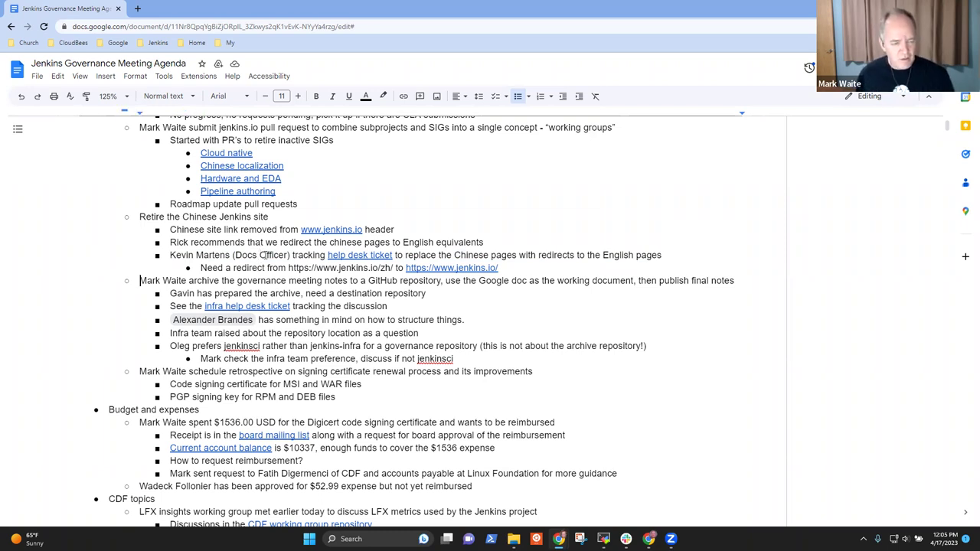
Review the archive governance notes and reach the end of the infra team check note
key("shift+Down")
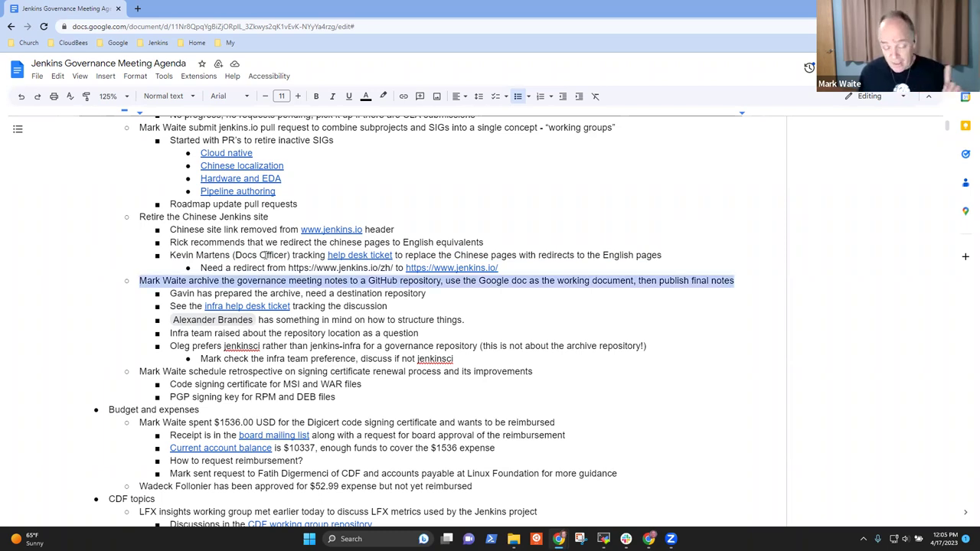
key("Down")
key("End")
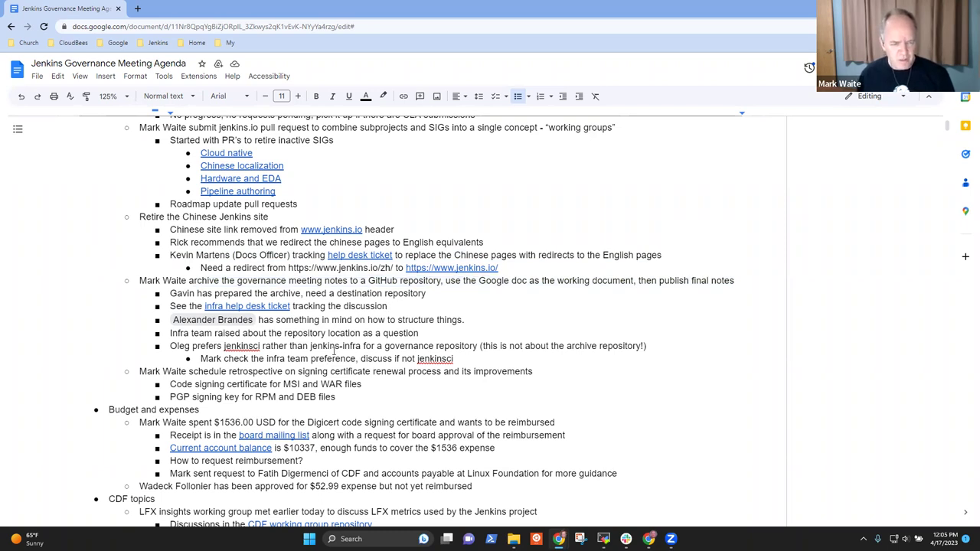
key("shift+Down")
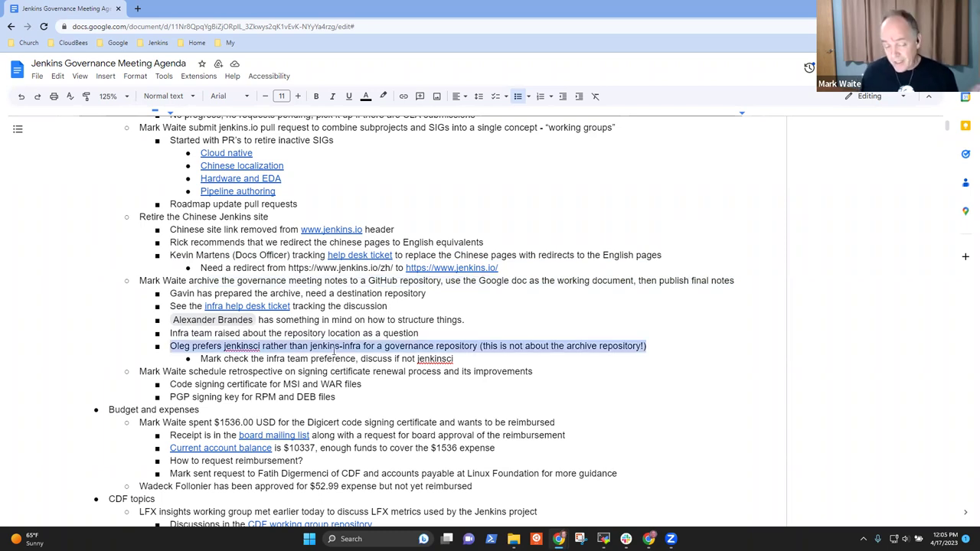
key("End")
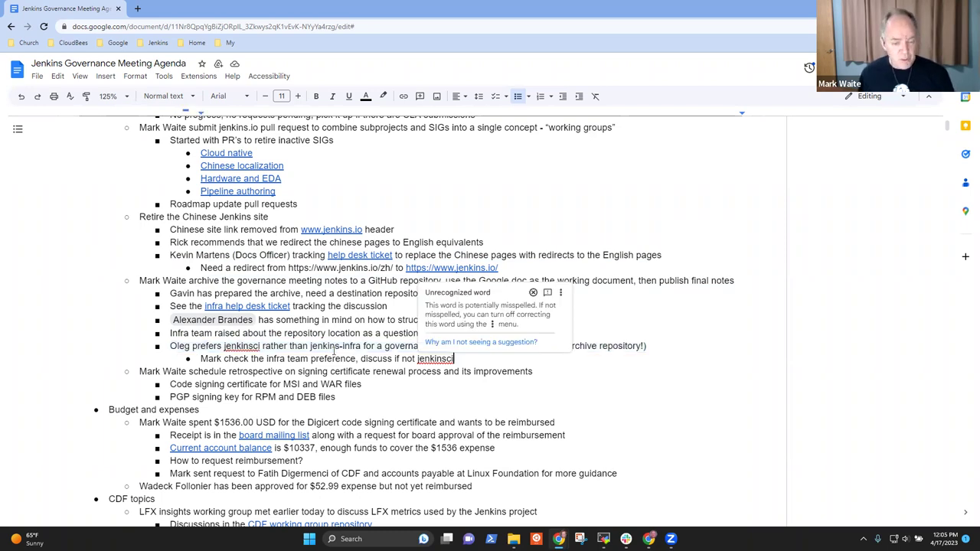
Add the sub-bullet 'Accept that we'll place them in jenkins-infra as recommended in the help desk', fixing the typo
key("Return")
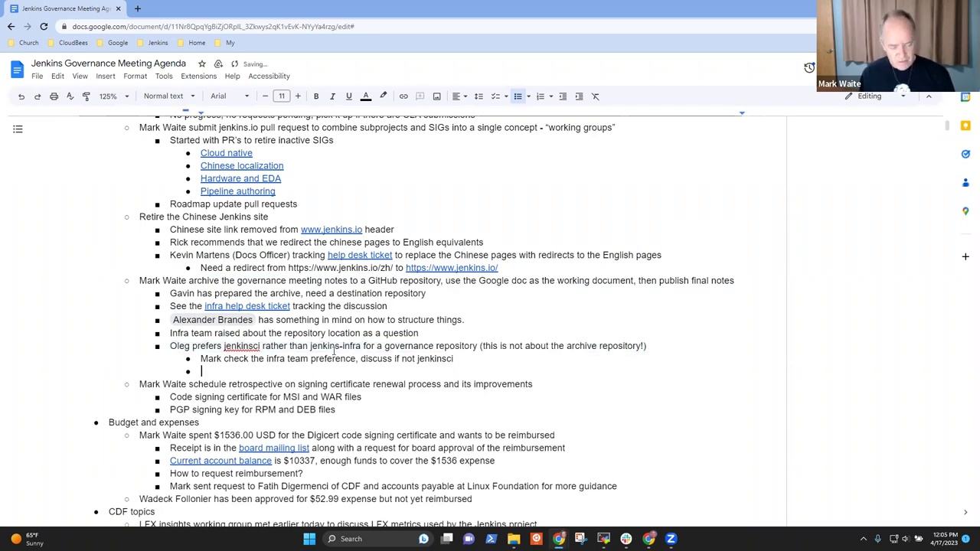
type("Accept that we'll pl")
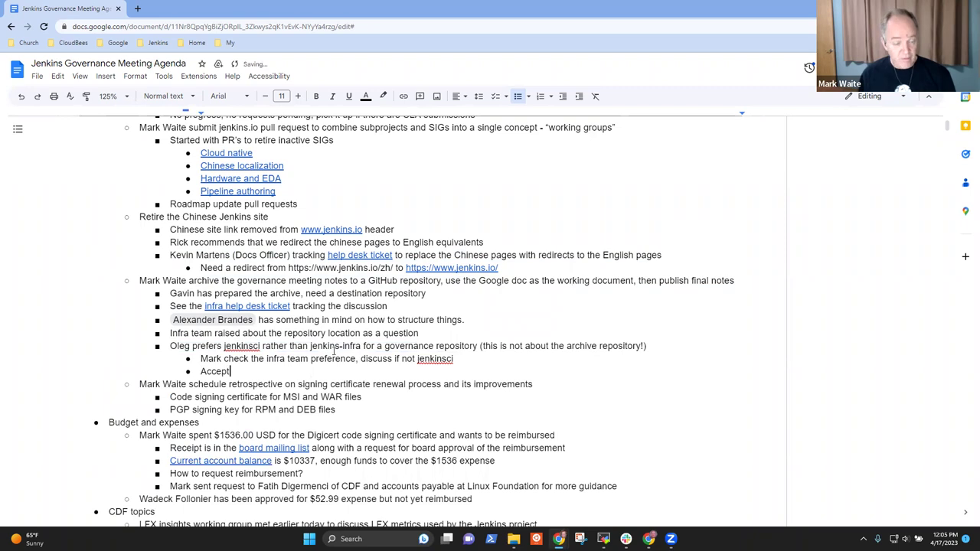
type("ace them i")
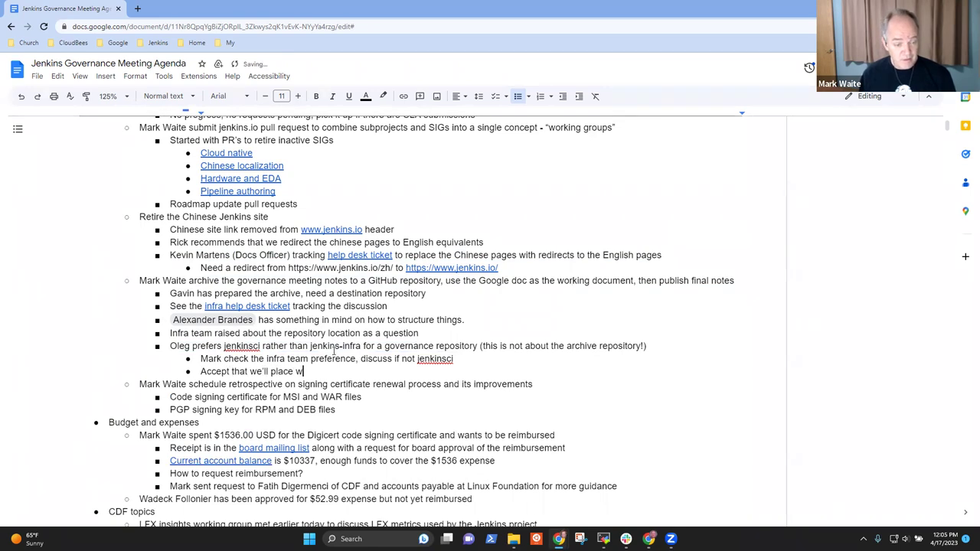
type("n jenkins-infra ")
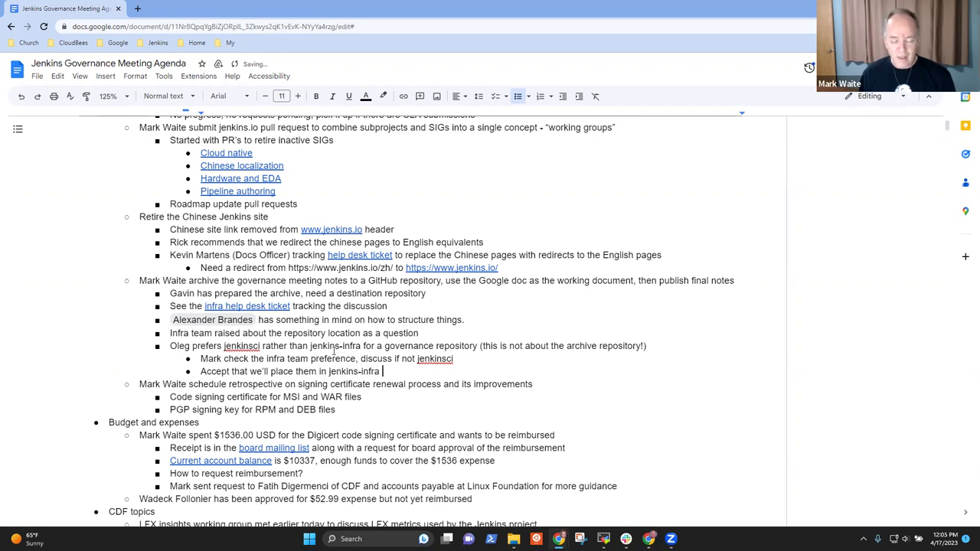
type("as ercommend")
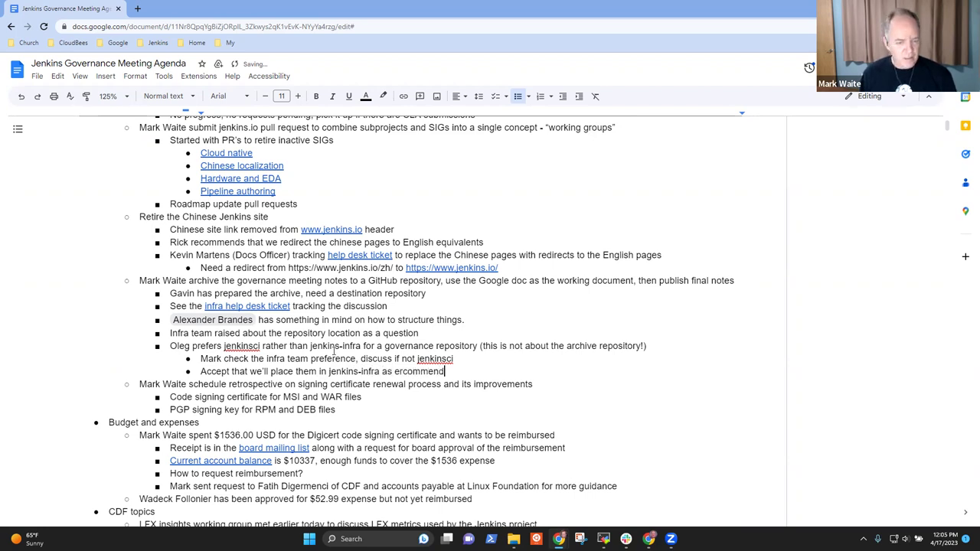
key("ctrl+BackSpace")
type("recommened")
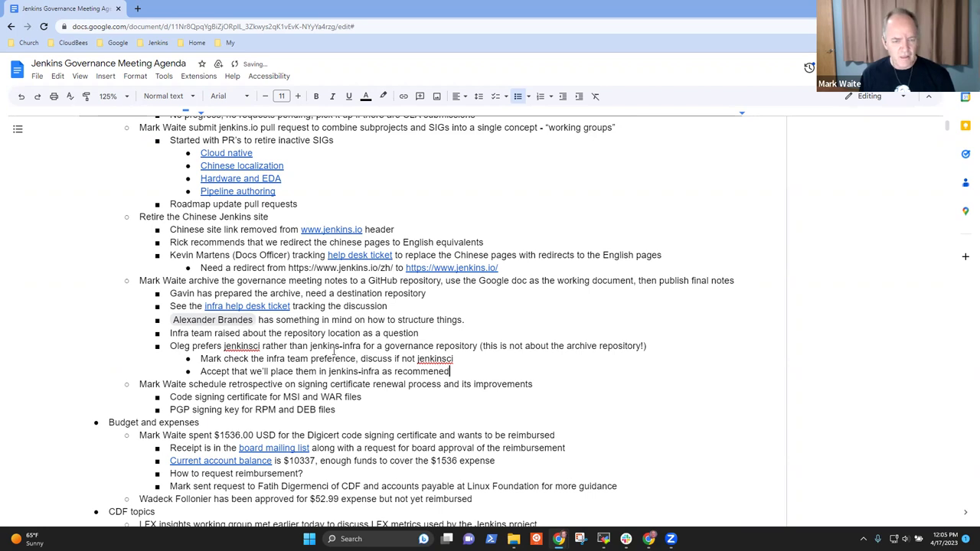
key("BackSpace")
key("BackSpace")
type("ded ")
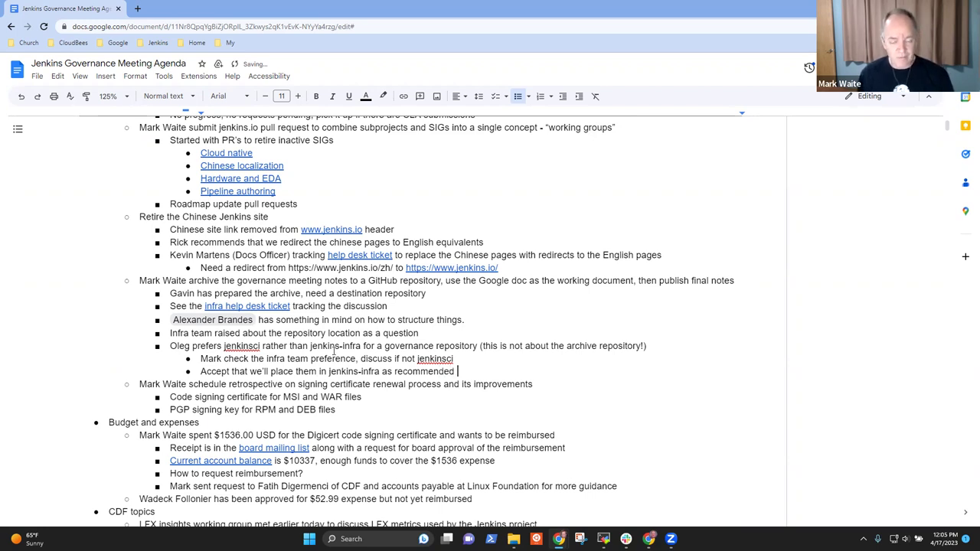
type("in the he")
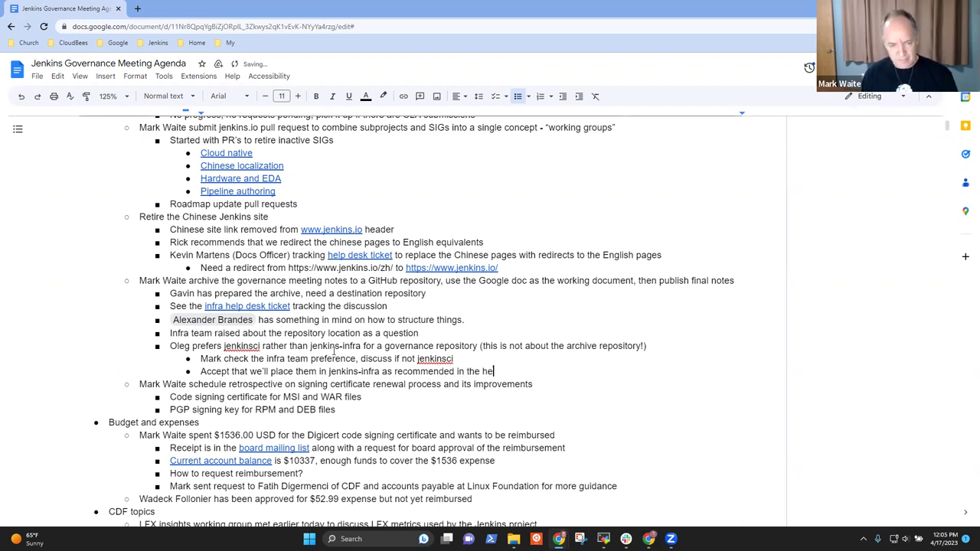
type("lp desk ticket")
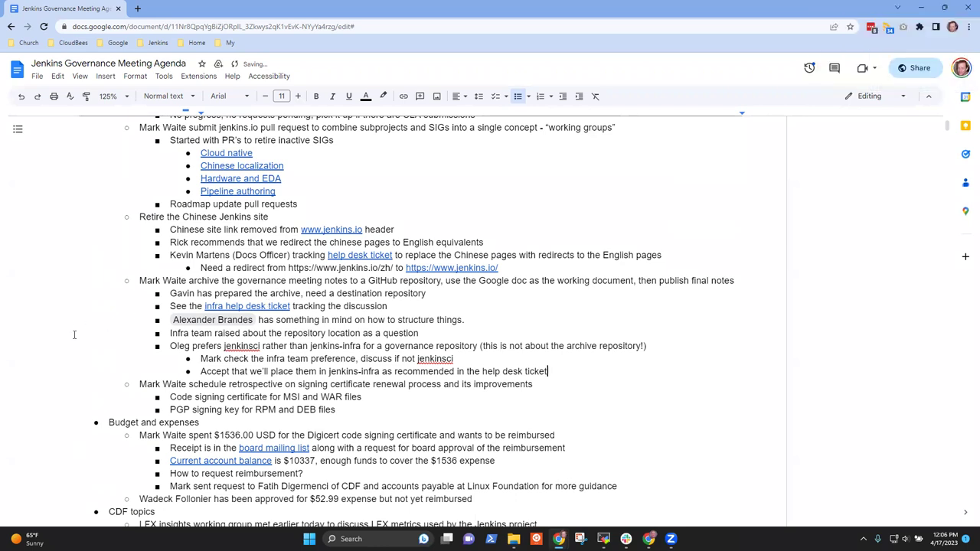
triple_click(396, 383)
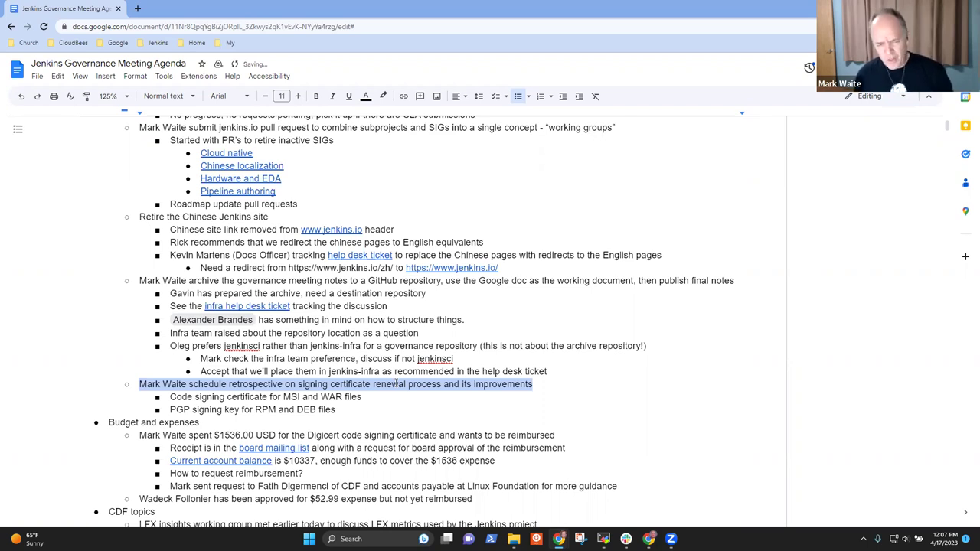
key("End")
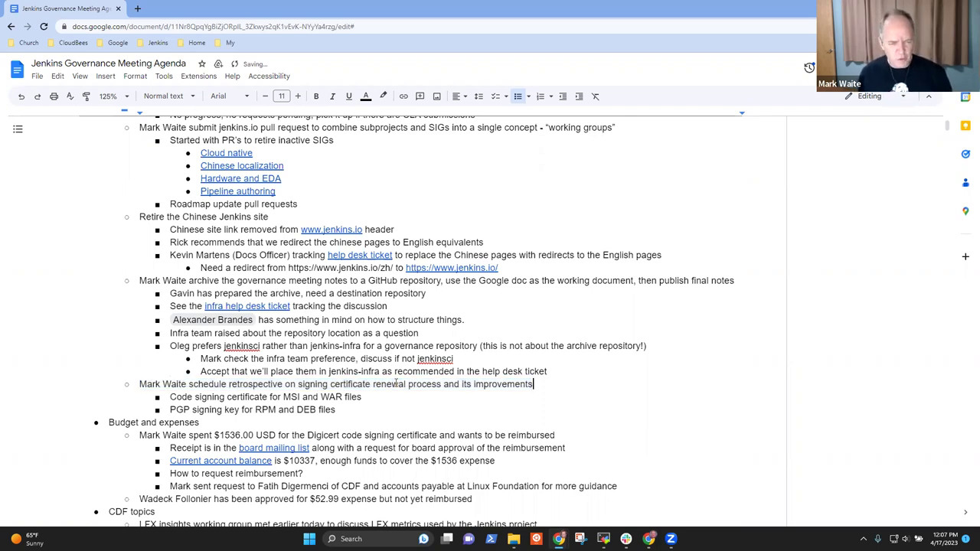
key("shift+Home")
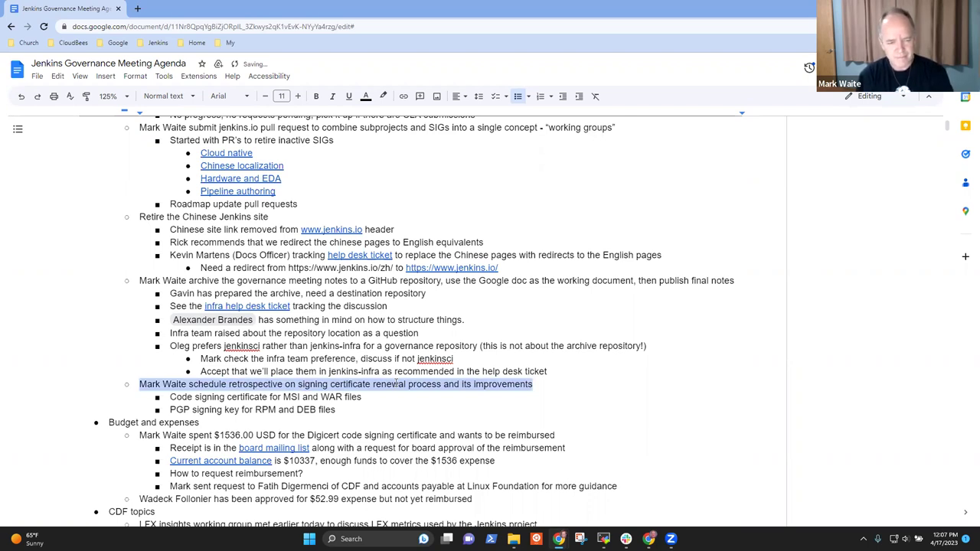
key("Down")
key("Down")
key("Down")
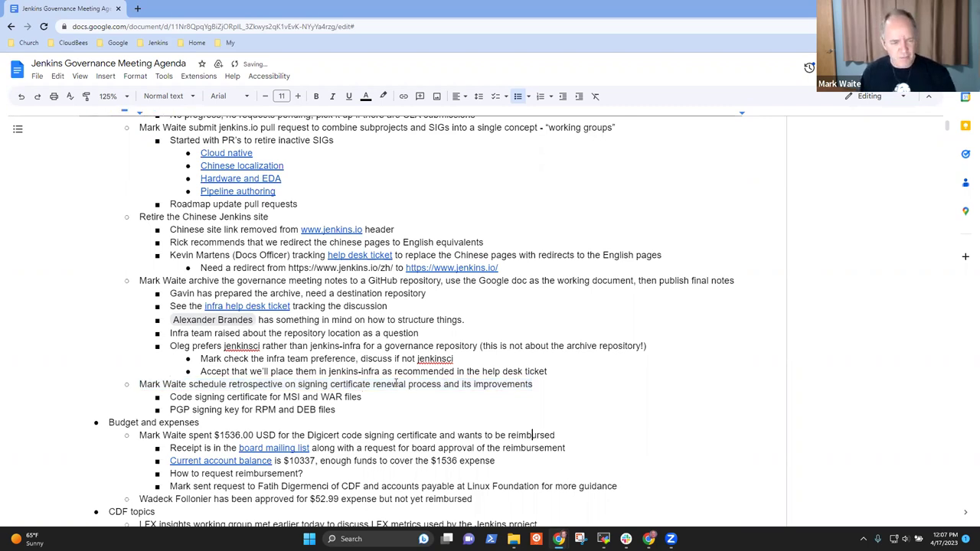
key("Down")
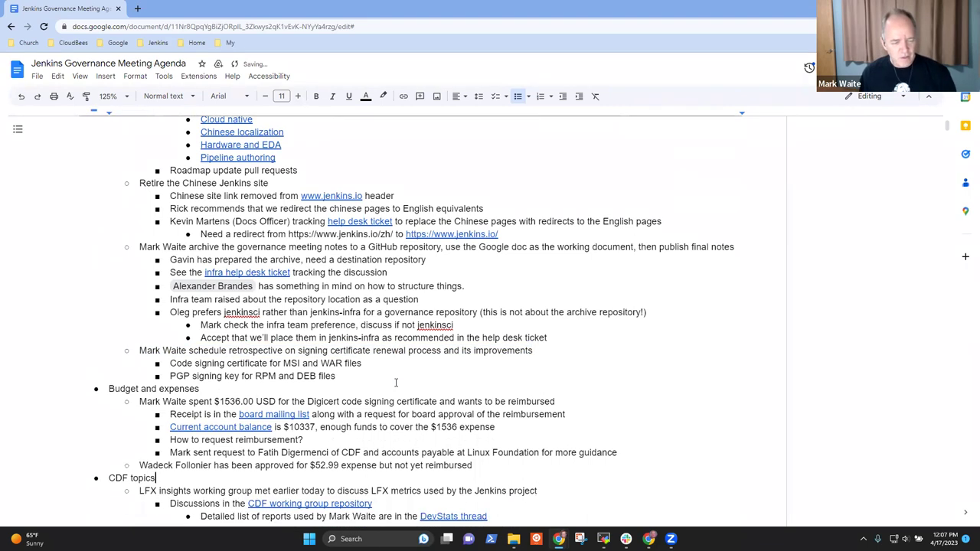
key("Up")
key("Up")
key("Up")
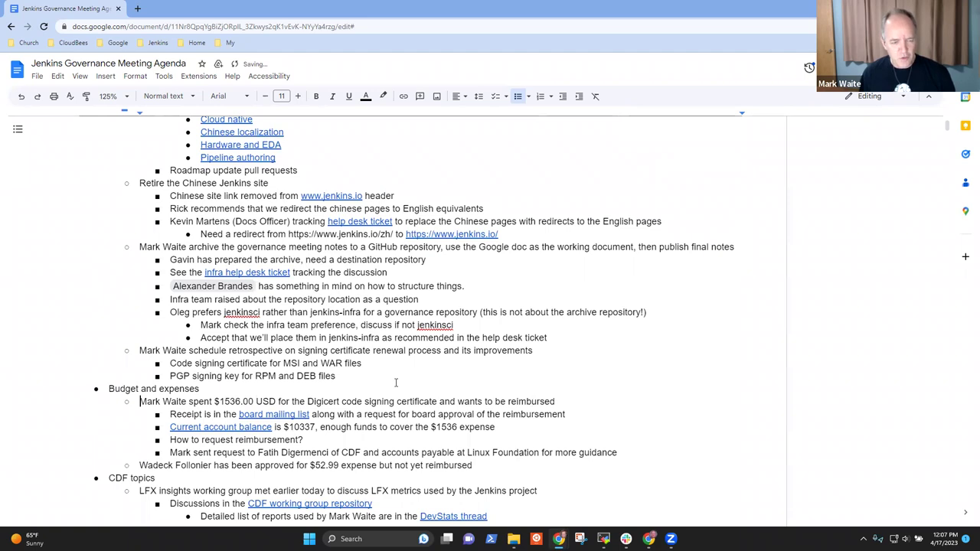
key("Up")
key("shift+Home")
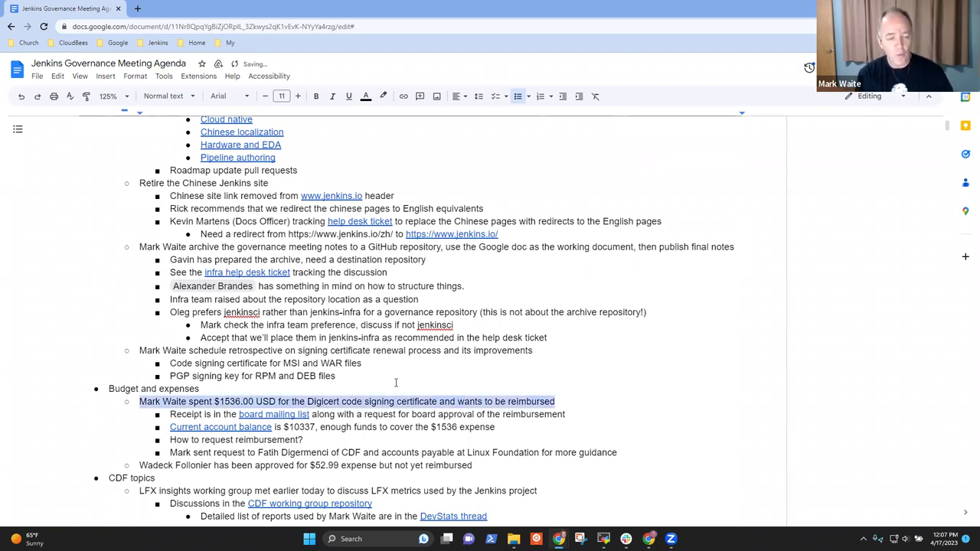
key("Down")
key("Down")
key("Down")
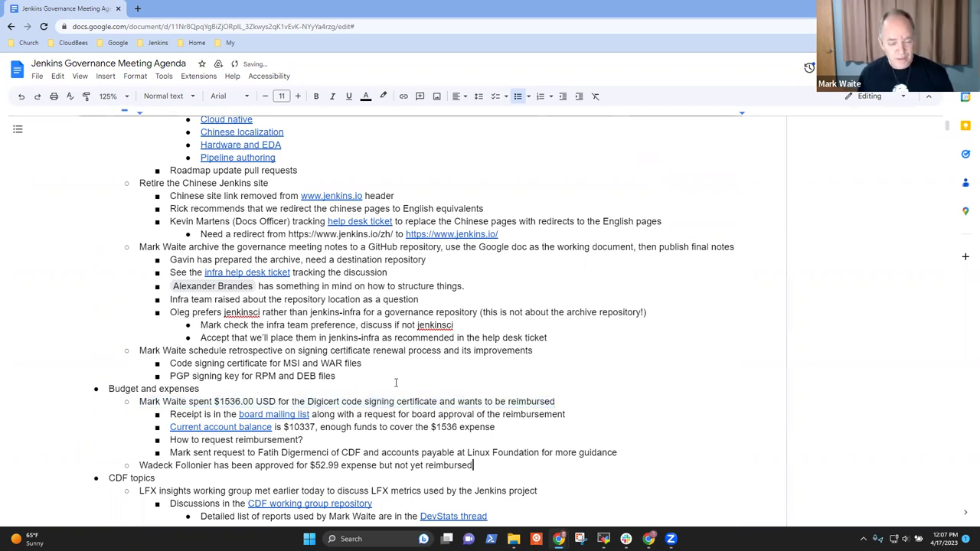
key("Home")
key("shift+End")
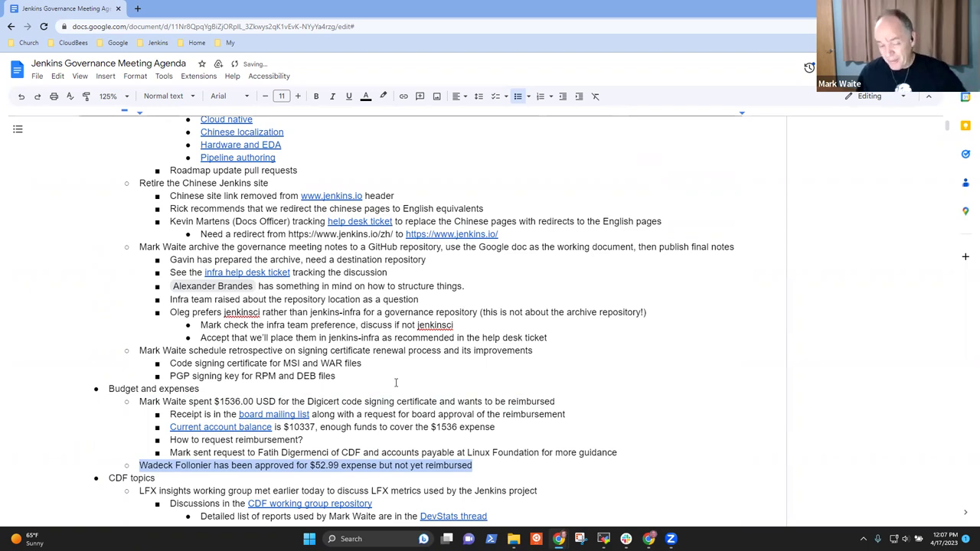
key("Up")
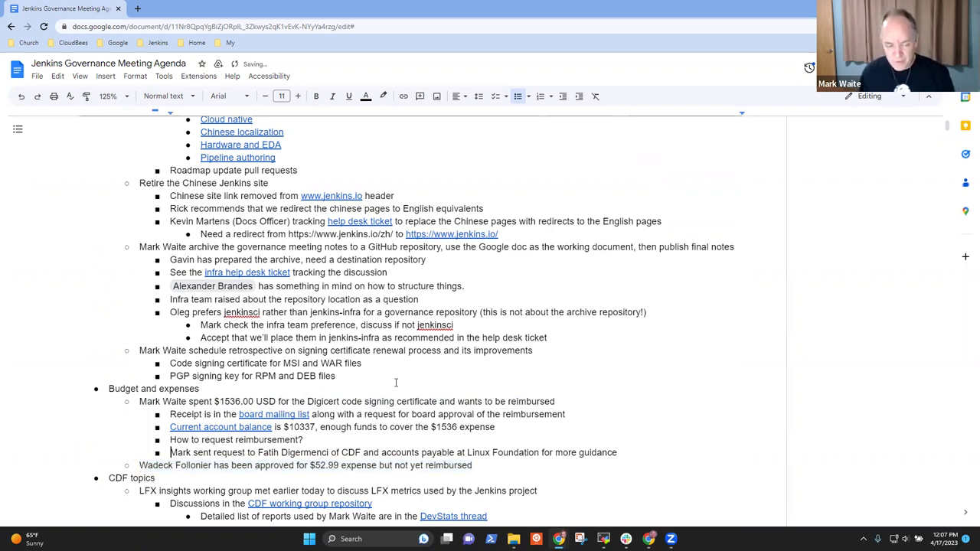
key("Up")
key("Up")
key("Up")
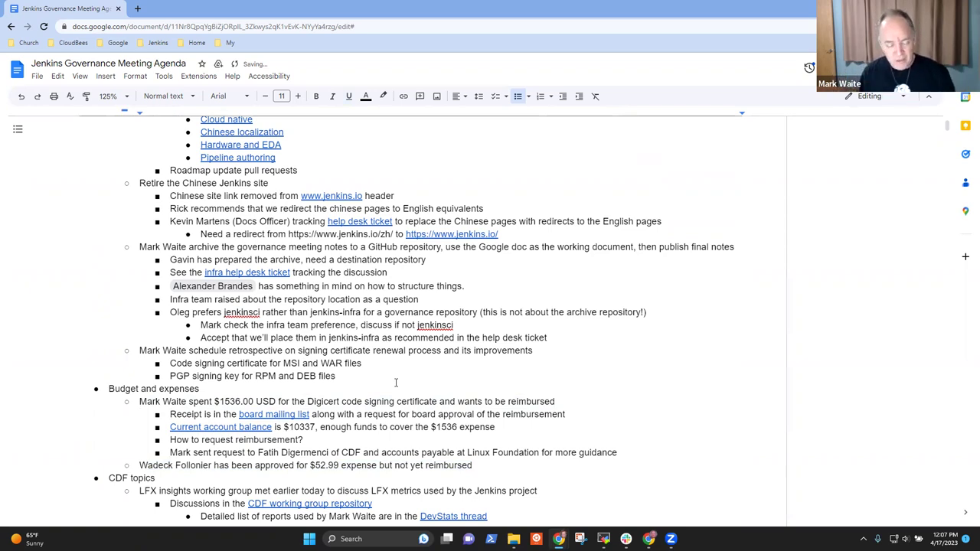
key("Down")
key("Down")
key("Down")
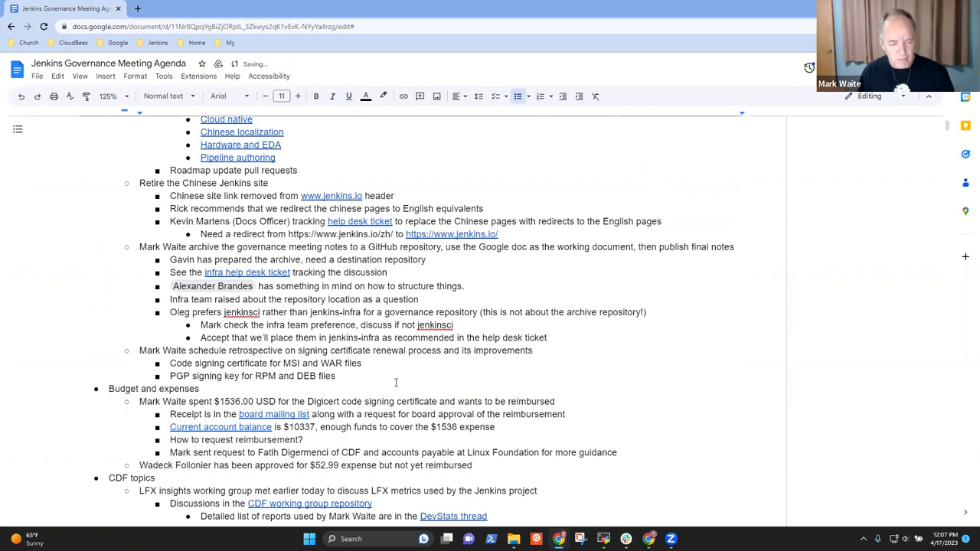
key("shift+End")
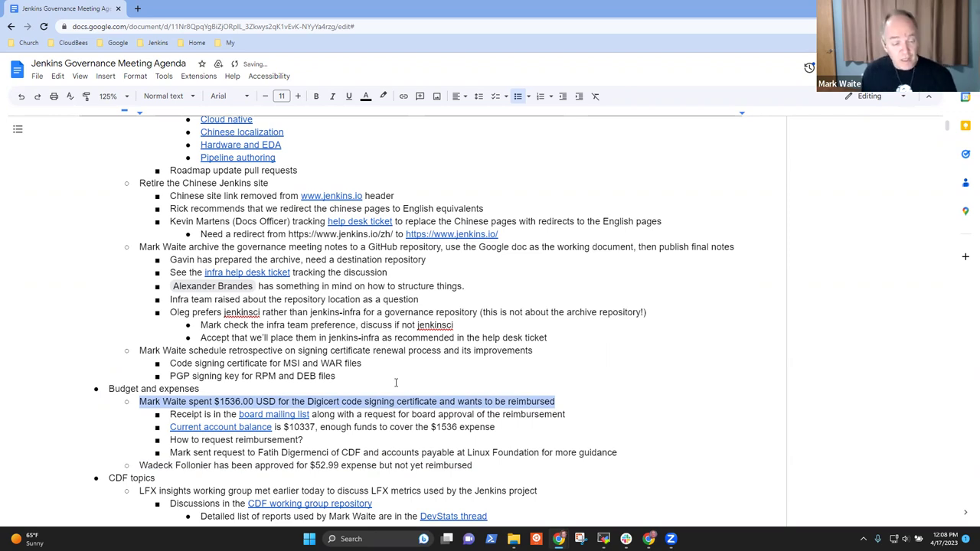
Add an indented note under Current account balance that the board member approves the expense (also in the mailing list)
left_click(396, 383)
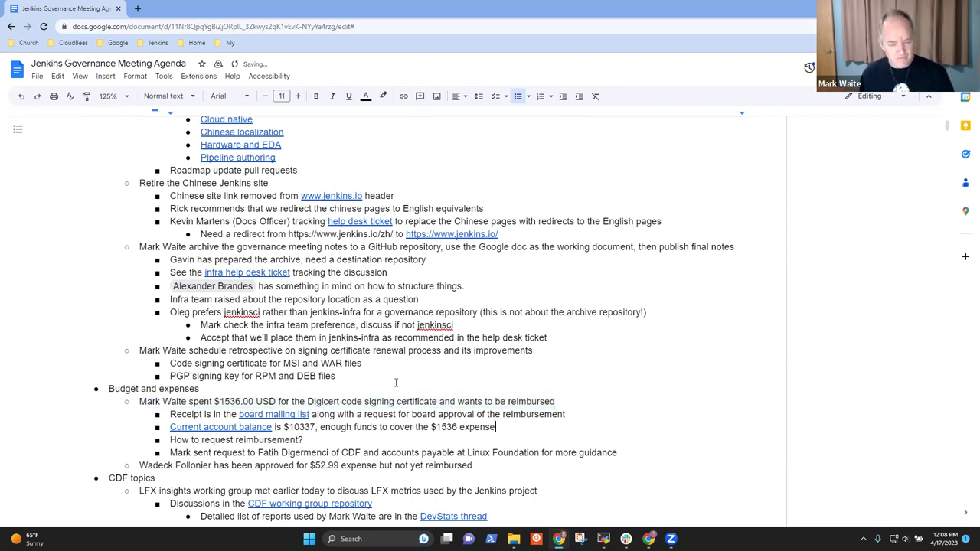
key("Return")
key("Tab")
type("Ulli approves the")
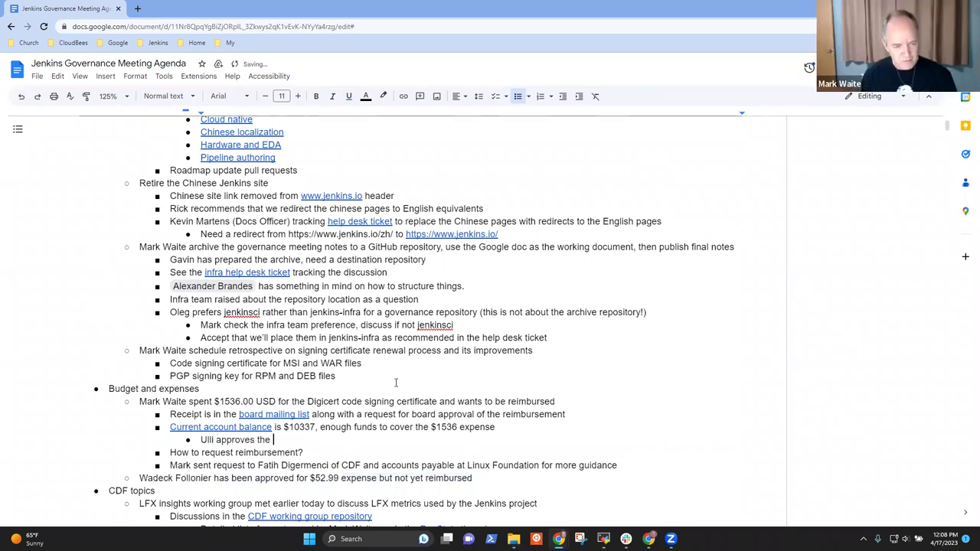
type(" expense ")
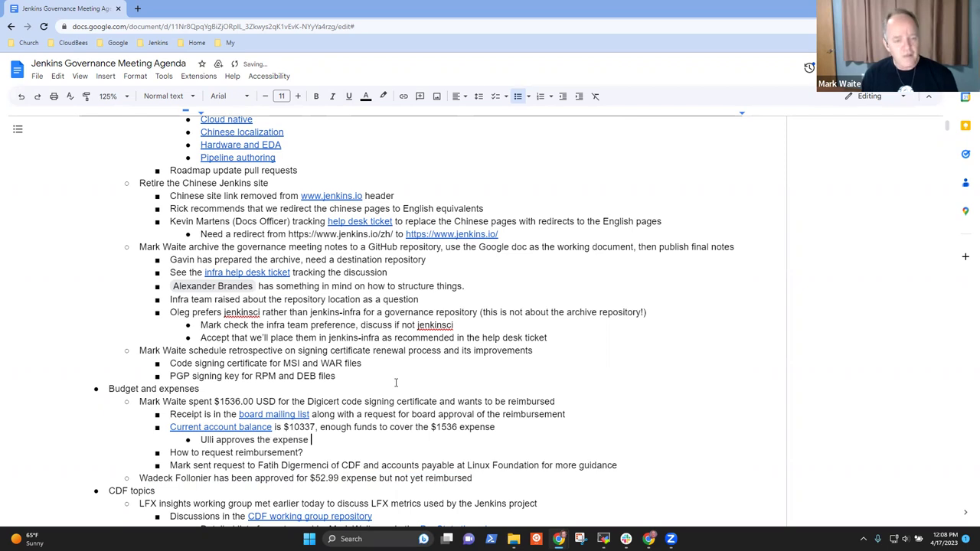
type("(also in the")
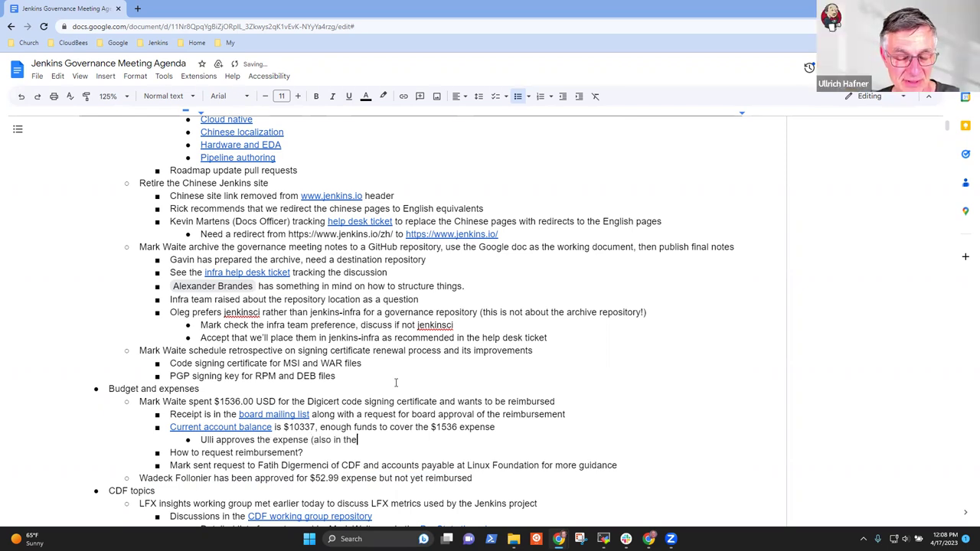
type(" mai")
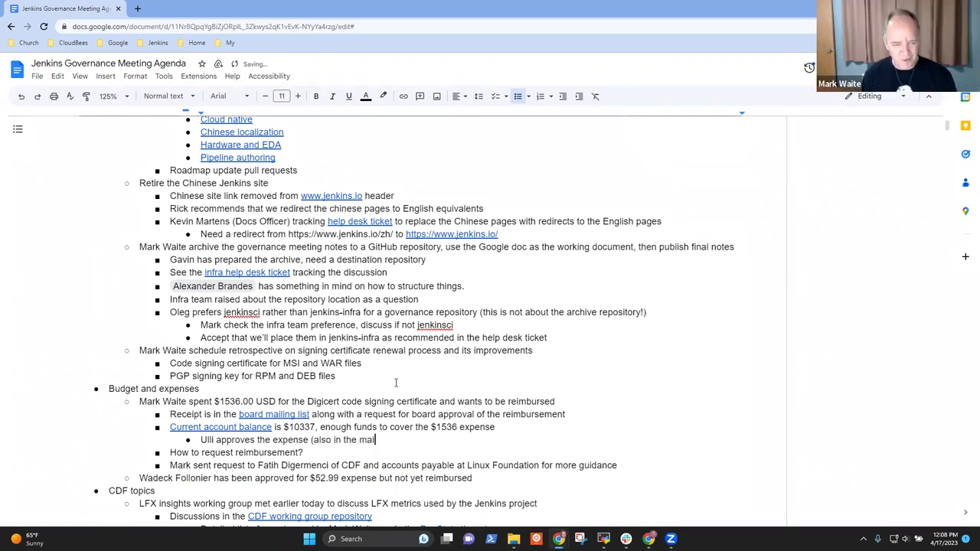
type("ling li")
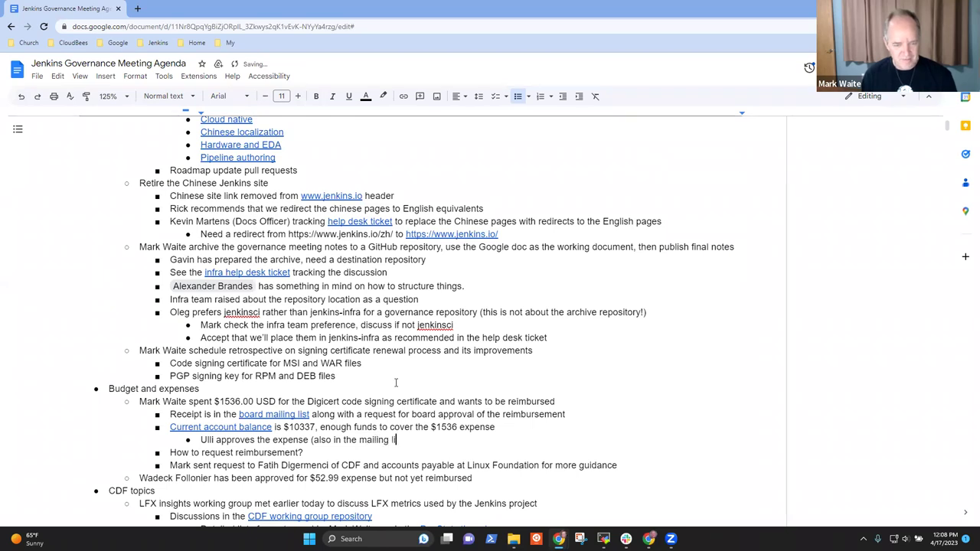
type("st)")
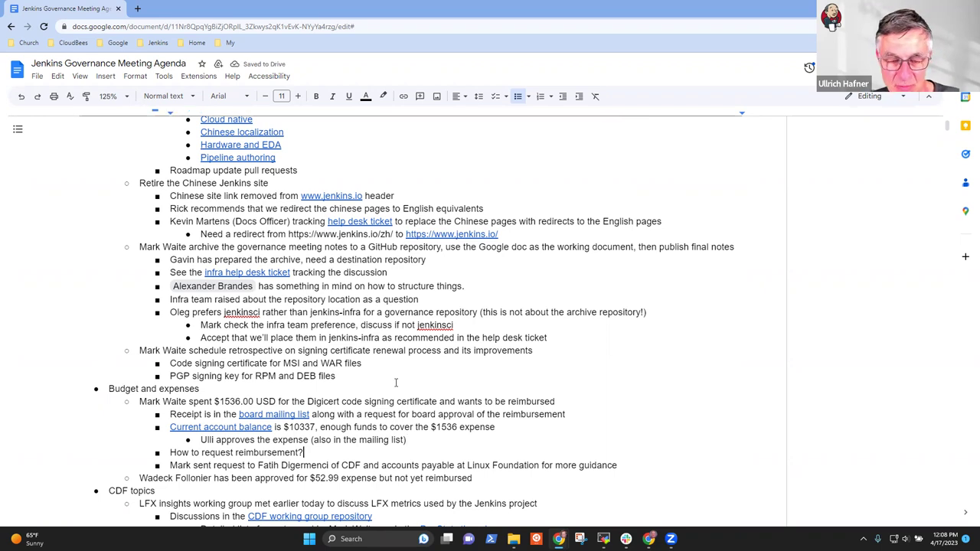
key("Down")
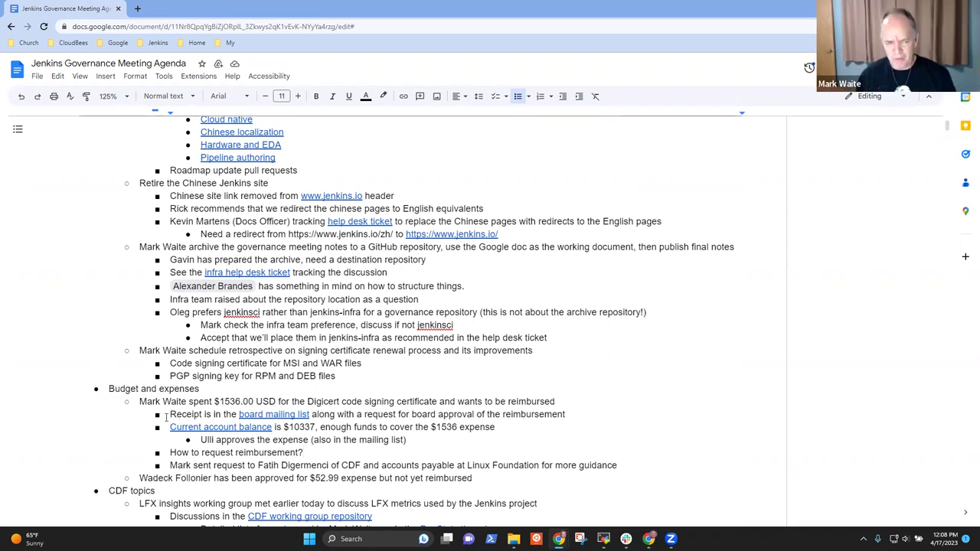
Open the Jenkins LFX Crowdfunding page from the balance link, check the $10,337 balance, and return to the agenda
left_click(205, 427)
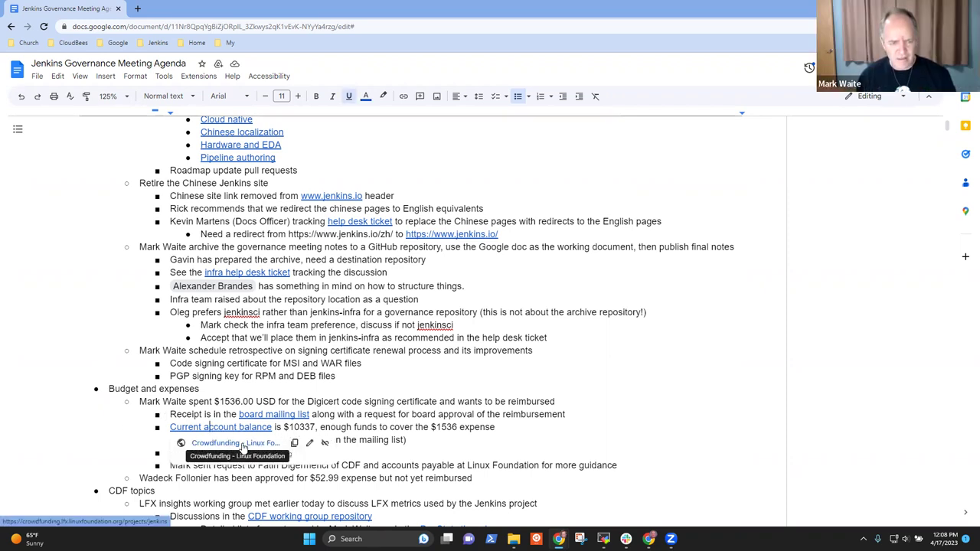
left_click(239, 446)
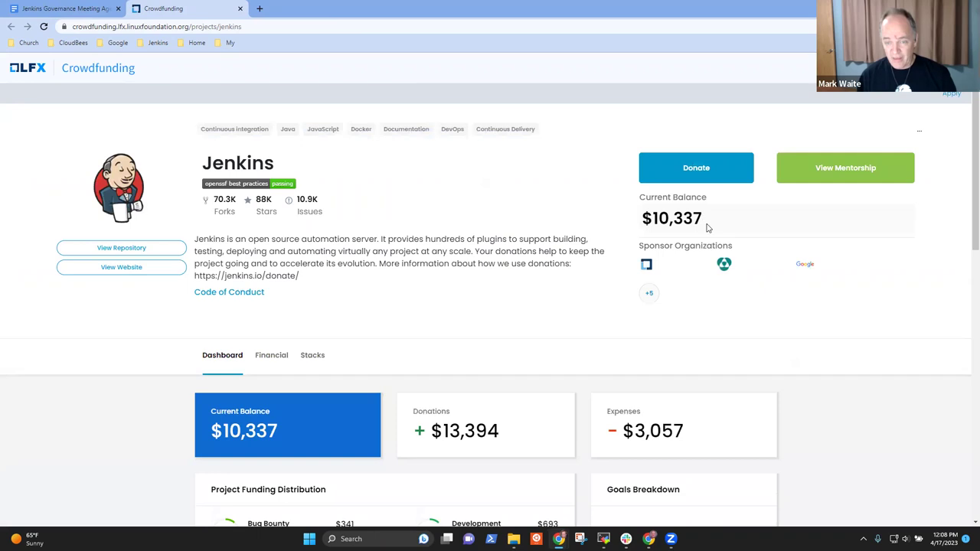
left_click_drag(707, 226, 646, 218)
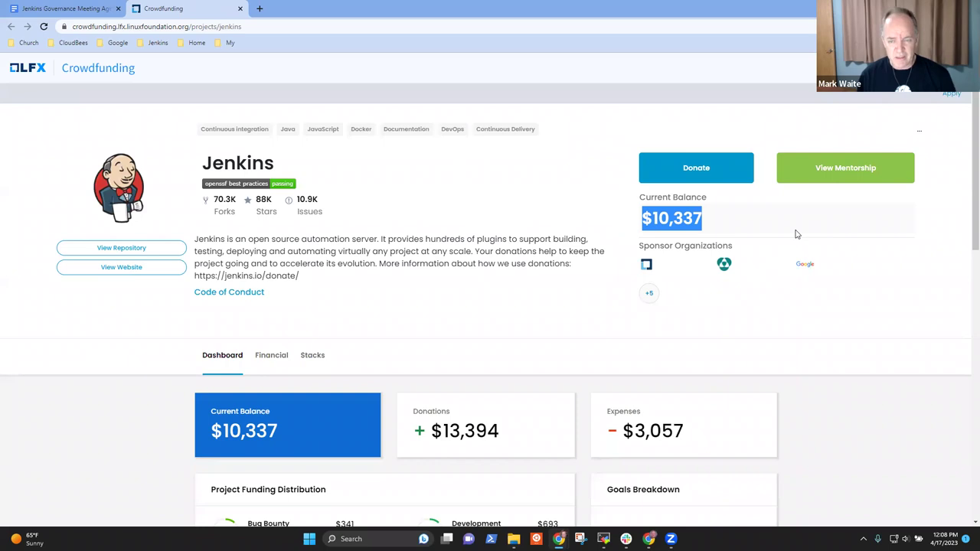
left_click(796, 234)
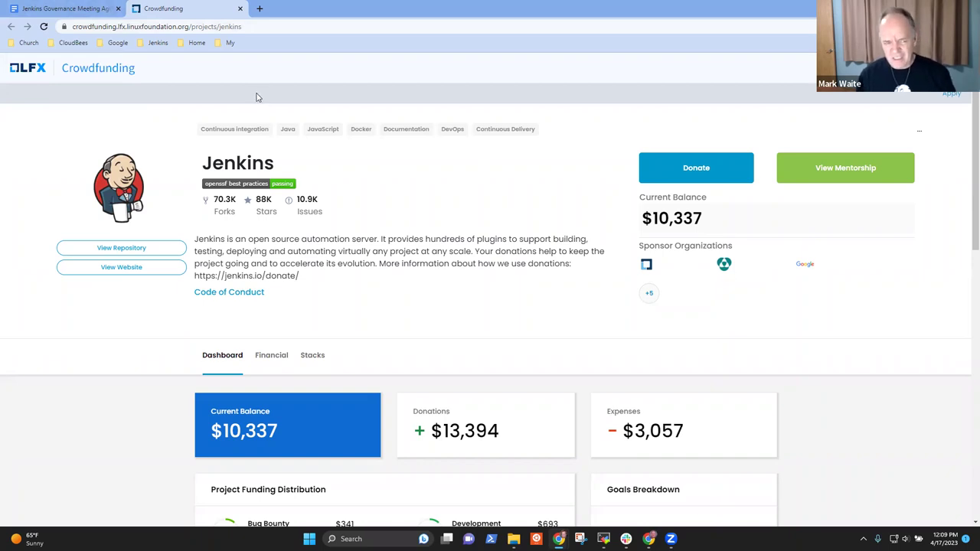
left_click(75, 12)
left_click(276, 465)
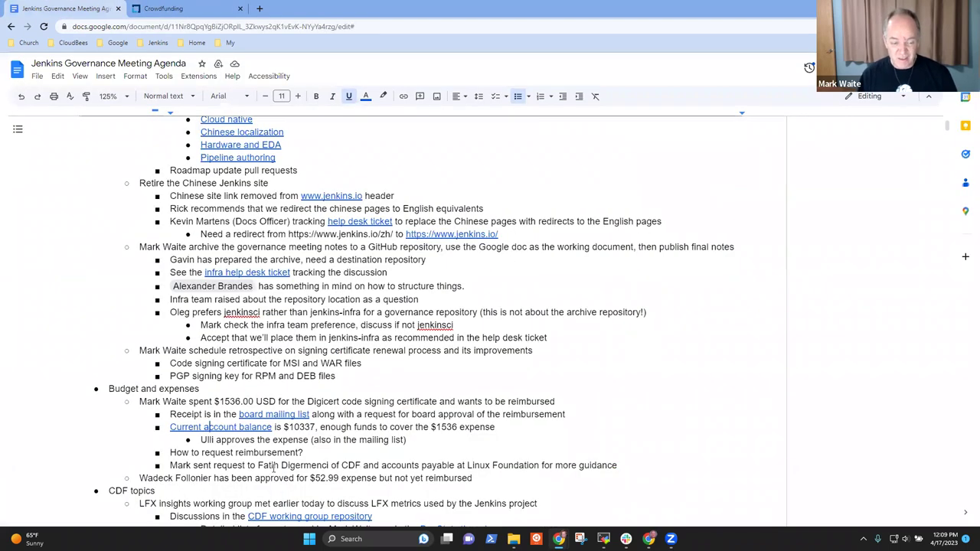
key("ctrl+Left")
key("ctrl+shift+Right")
key("ctrl+shift+Right")
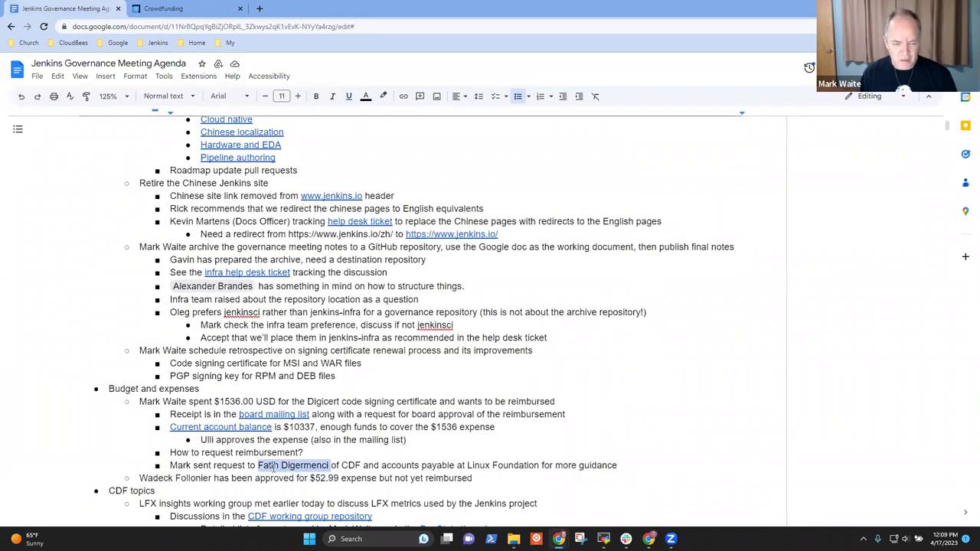
key("ctrl+shift+Right")
key("ctrl+shift+Right")
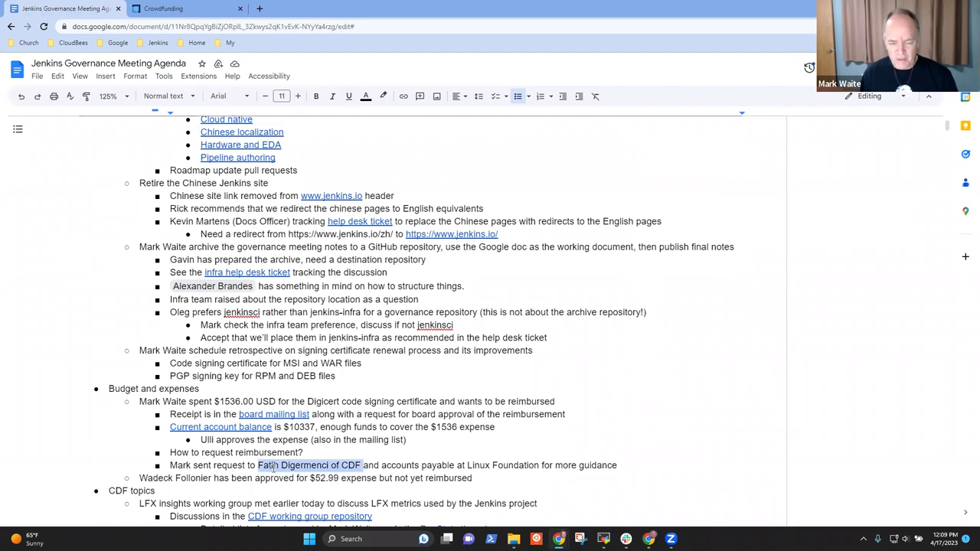
key("shift+End")
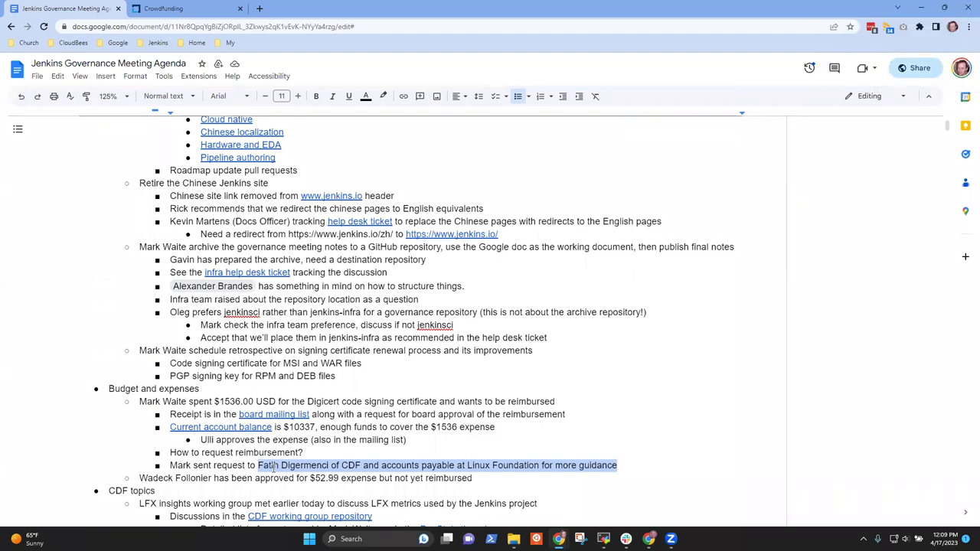
Below the PGP signing key line, add a bulleted action item to complete the code signing certificate reimbursement process
left_click(274, 466)
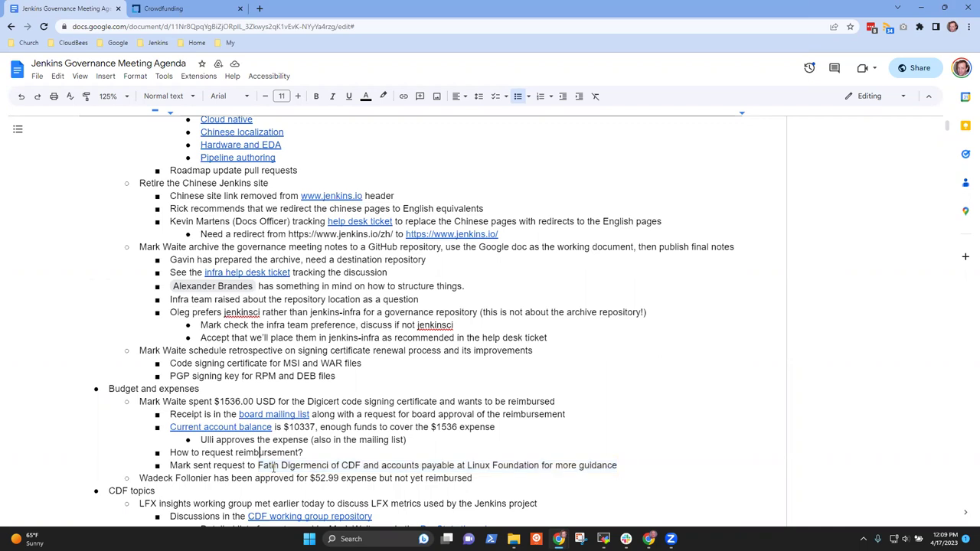
key("Down")
key("Down")
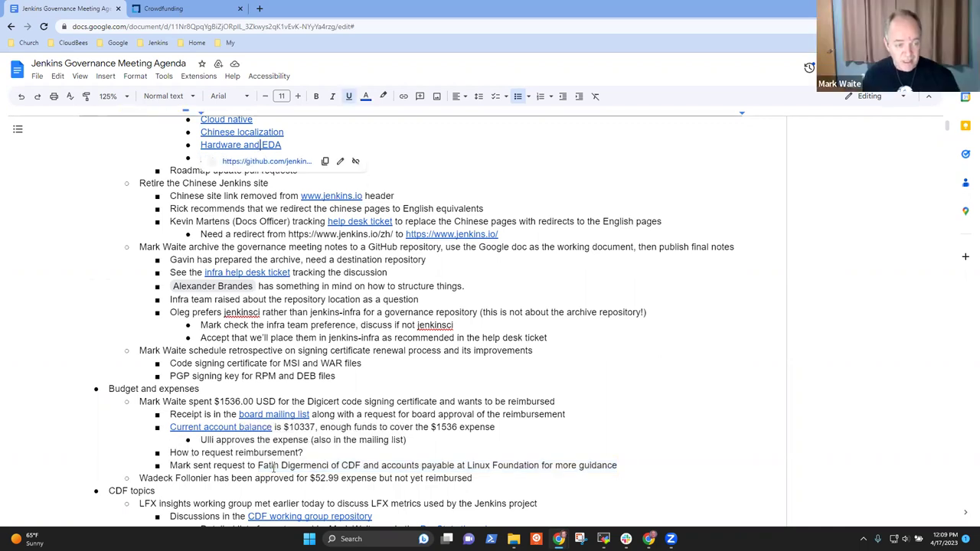
key("Down")
key("Down")
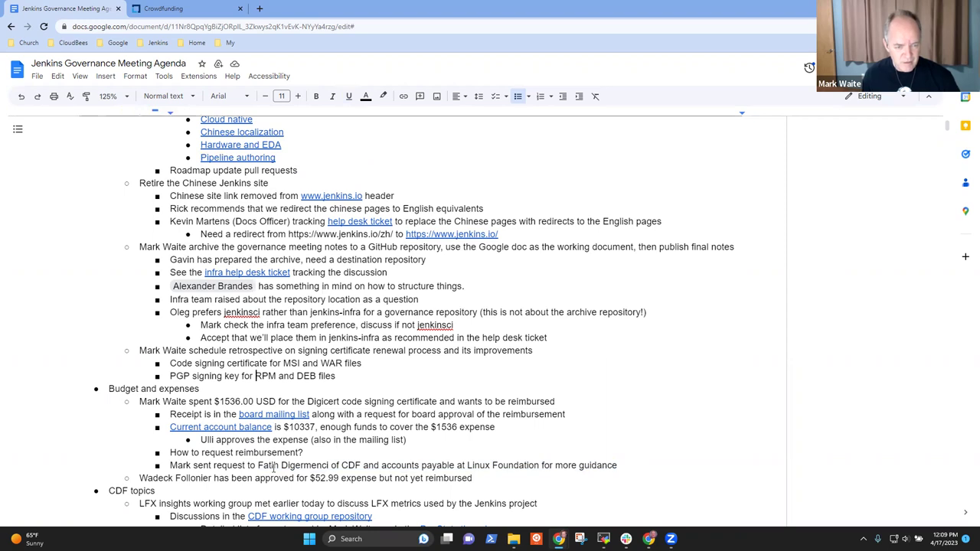
key("Return")
key("Tab")
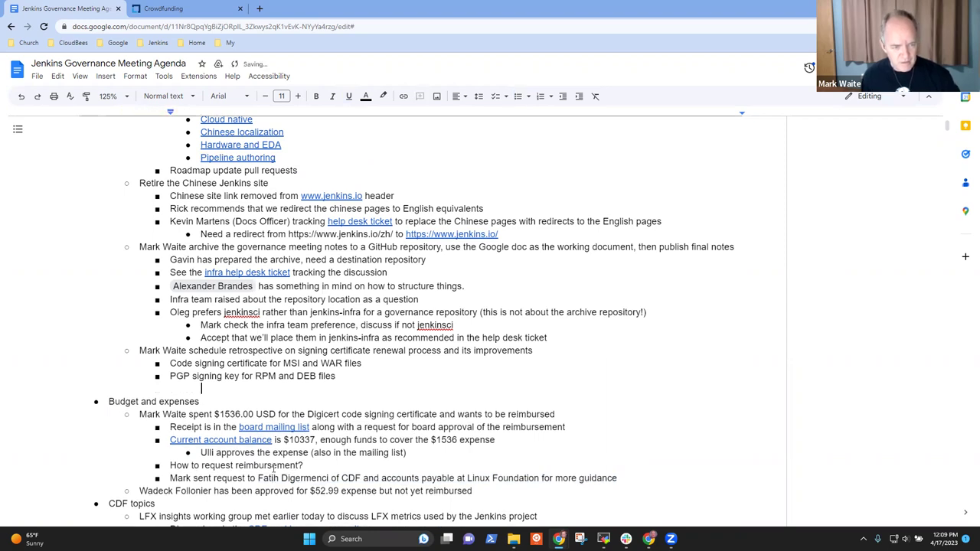
key("ctrl+shift+8")
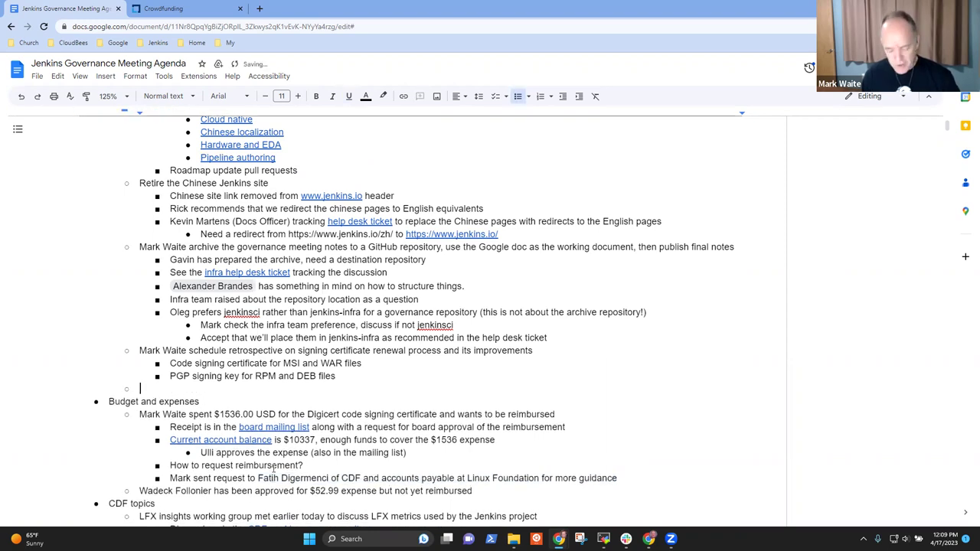
type("Mark Waite")
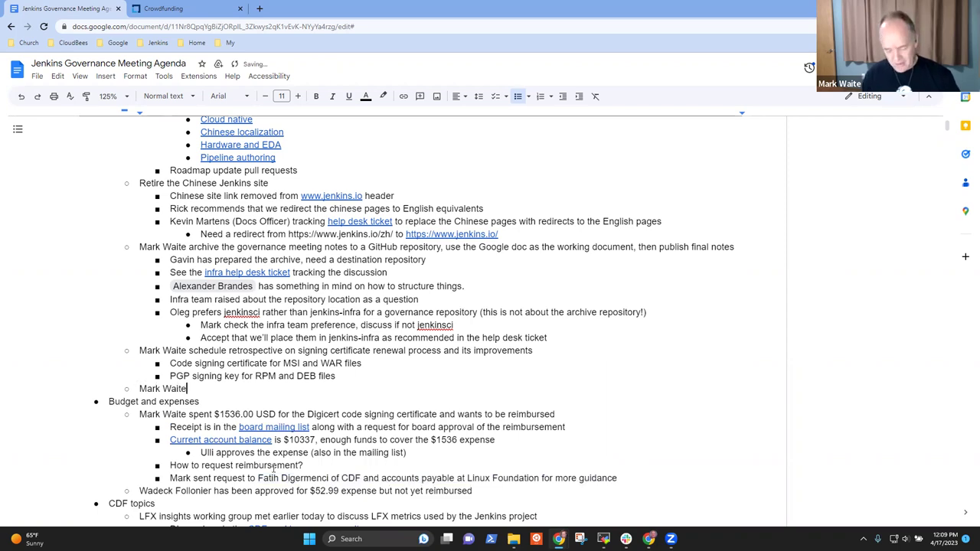
type(" complete ")
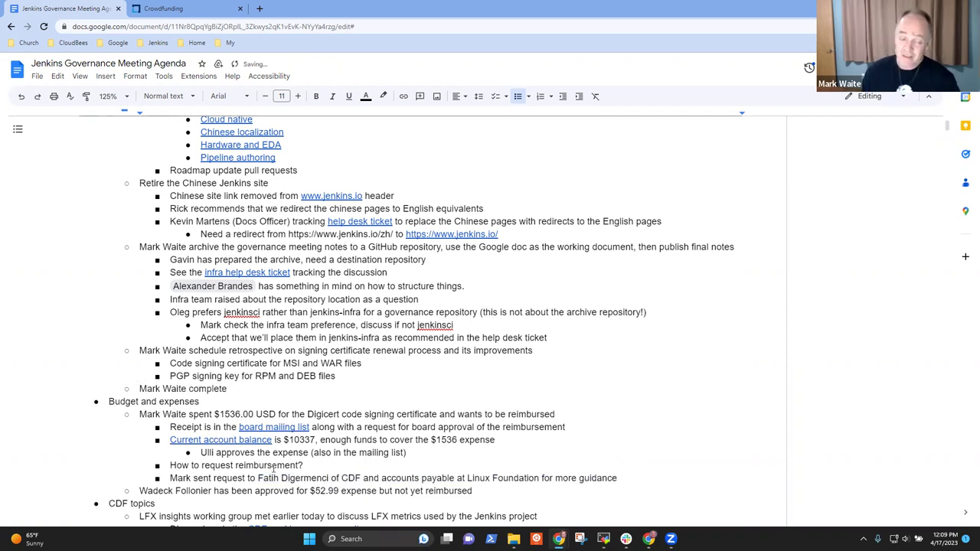
type("the ")
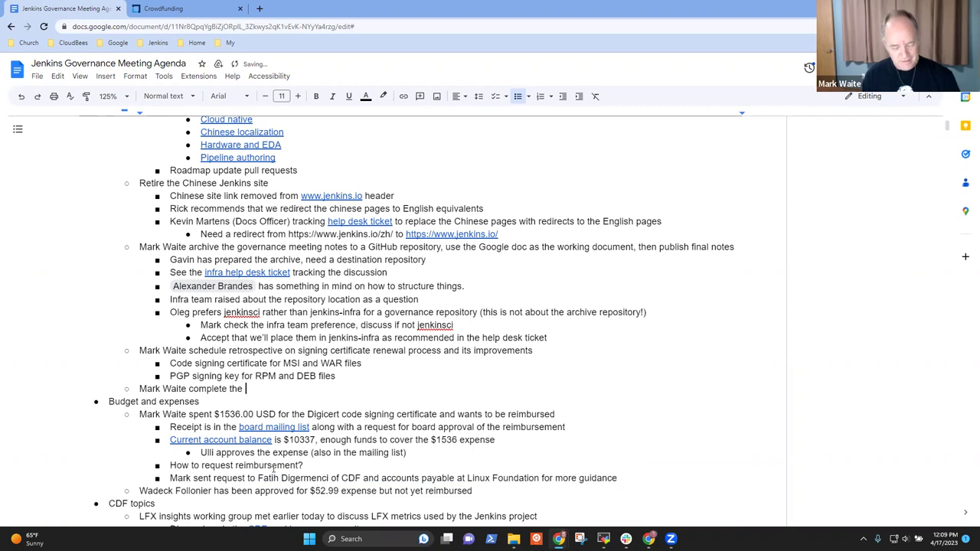
type("reimb")
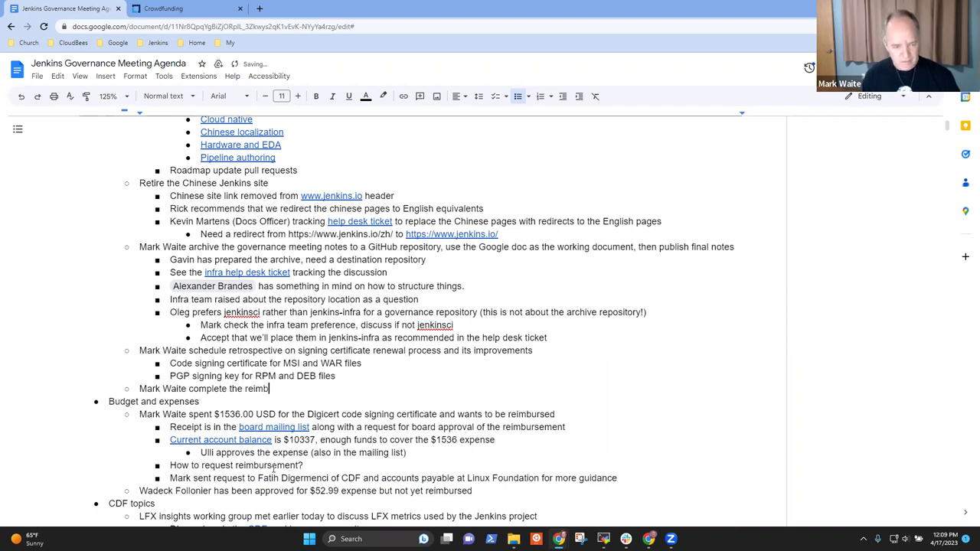
type("ursement proces")
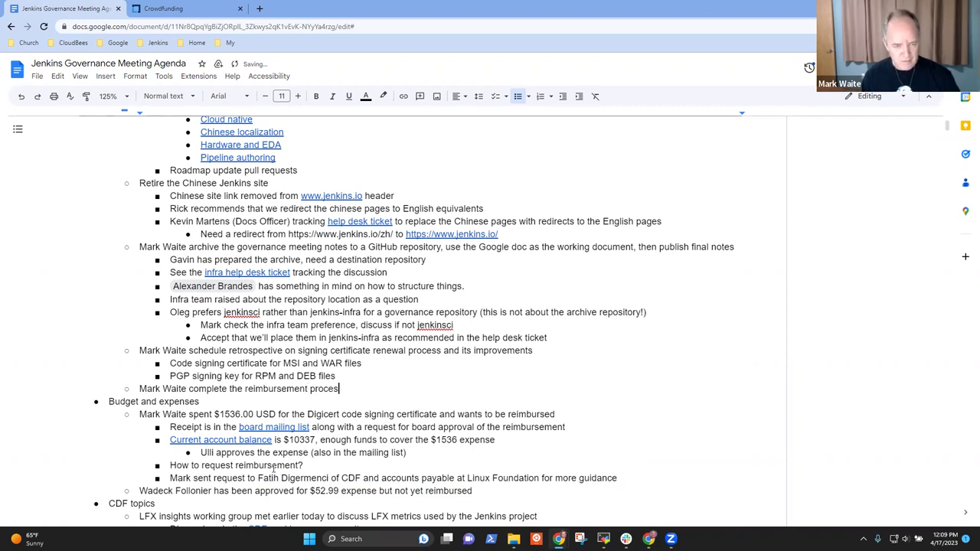
type("s for code sig")
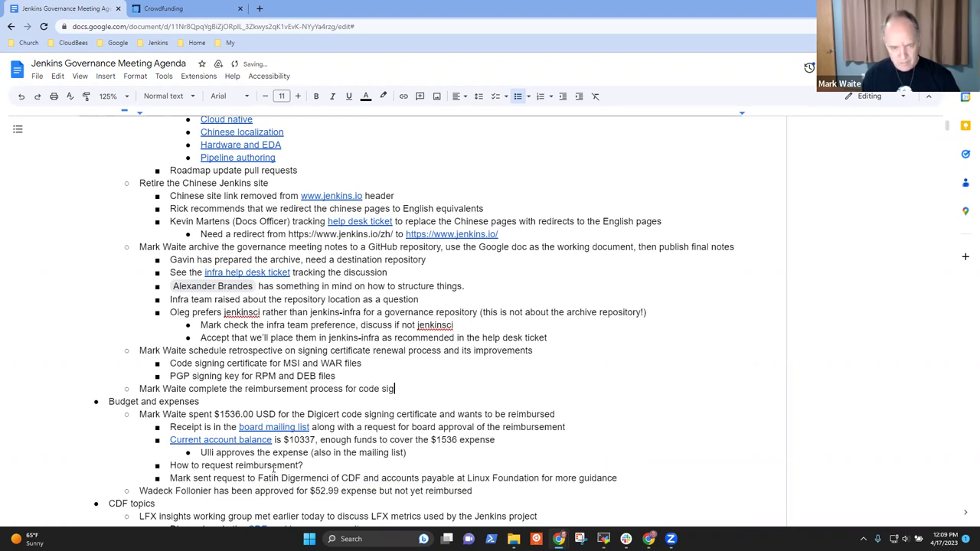
type("ning certificate")
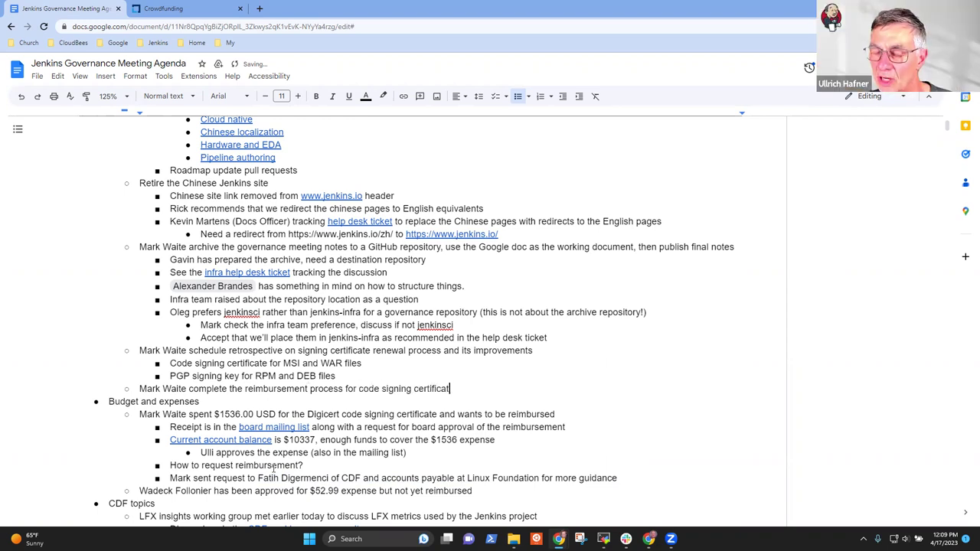
key("Down")
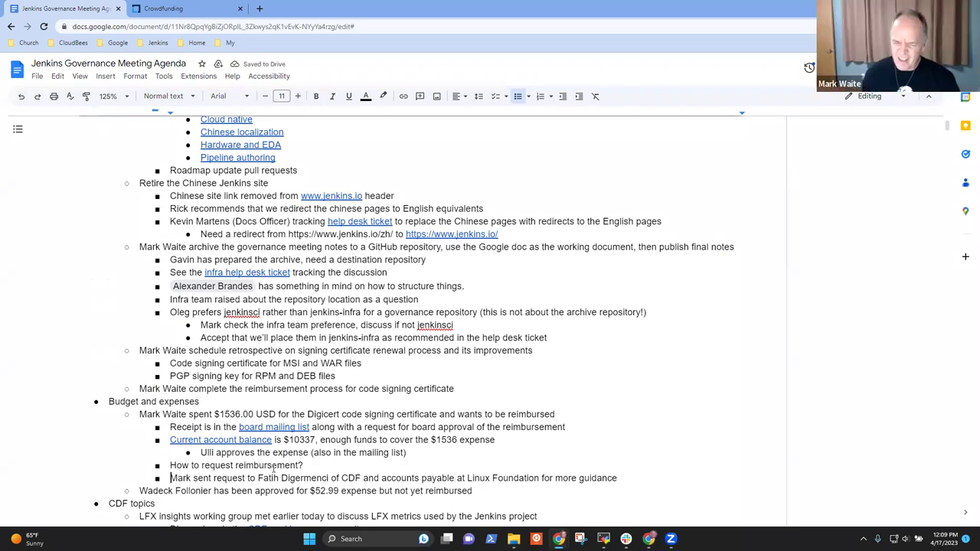
triple_click(274, 472)
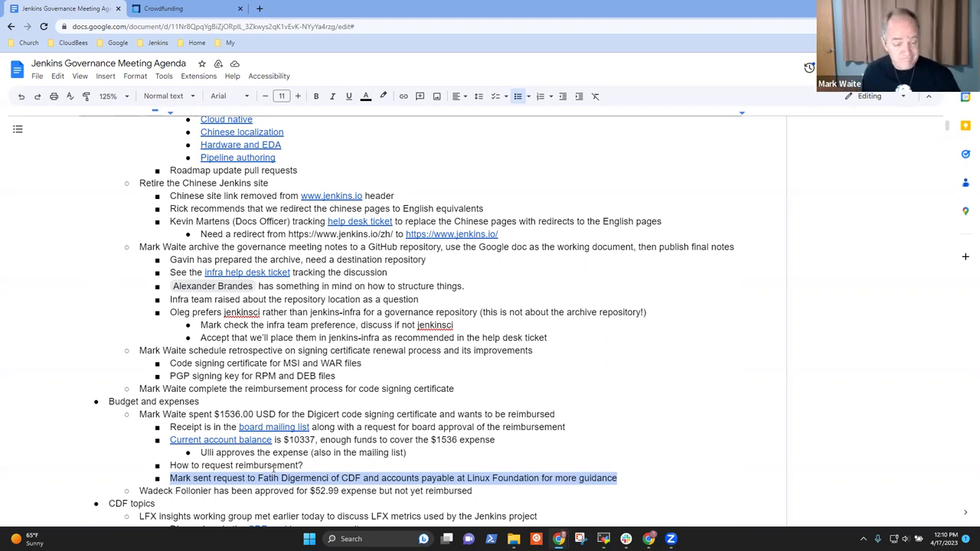
key("Down")
key("Down")
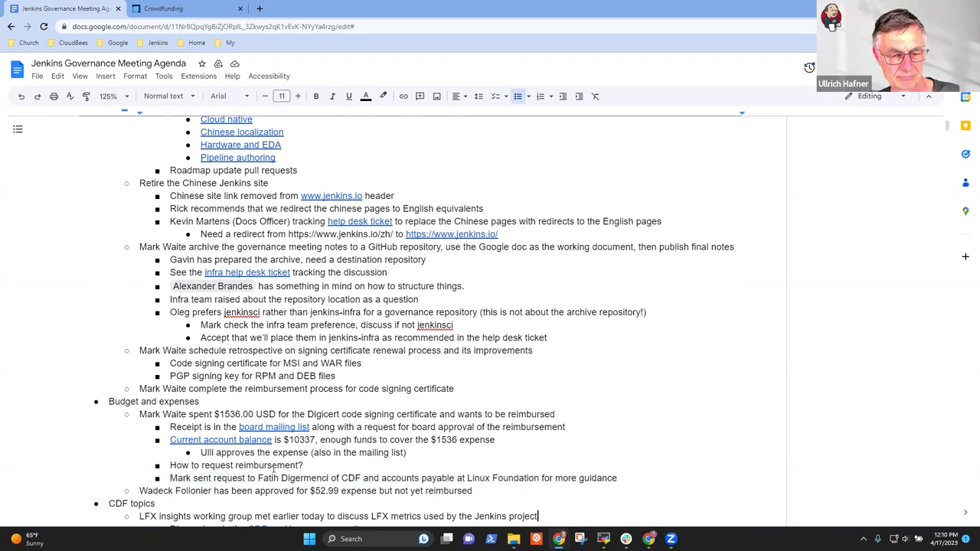
scroll(273, 468, "down", 1)
scroll(273, 468, "down", 1)
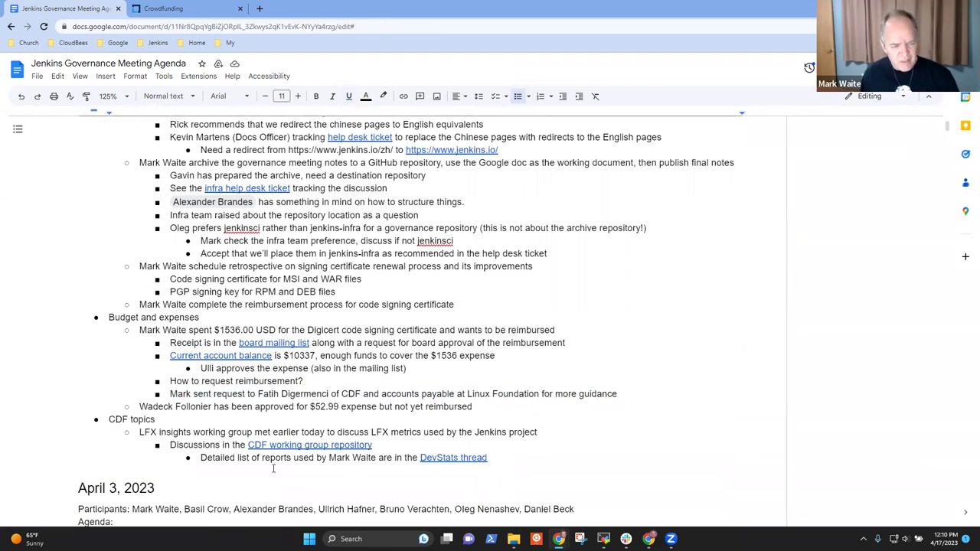
key("shift+Home")
key("Down")
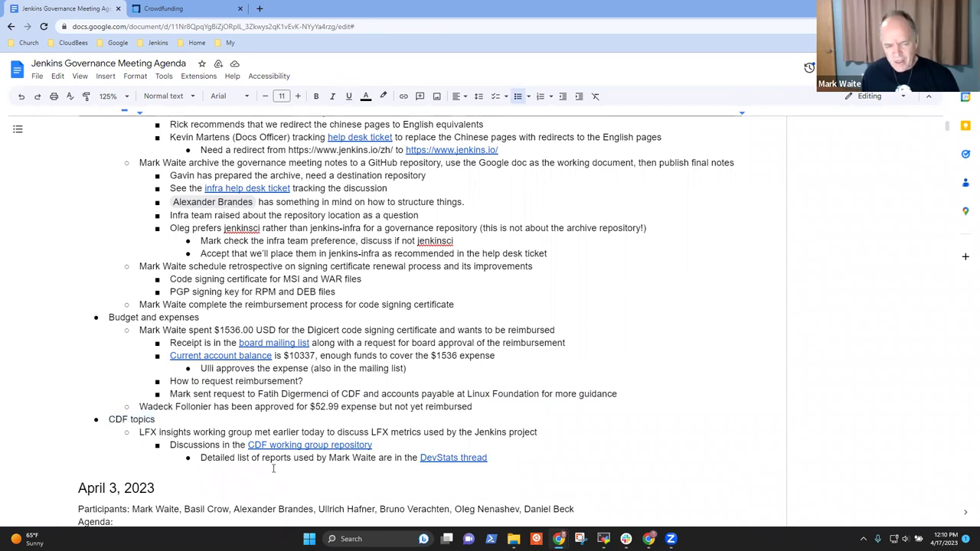
key("ctrl+shift+Right")
key("ctrl+shift+Right")
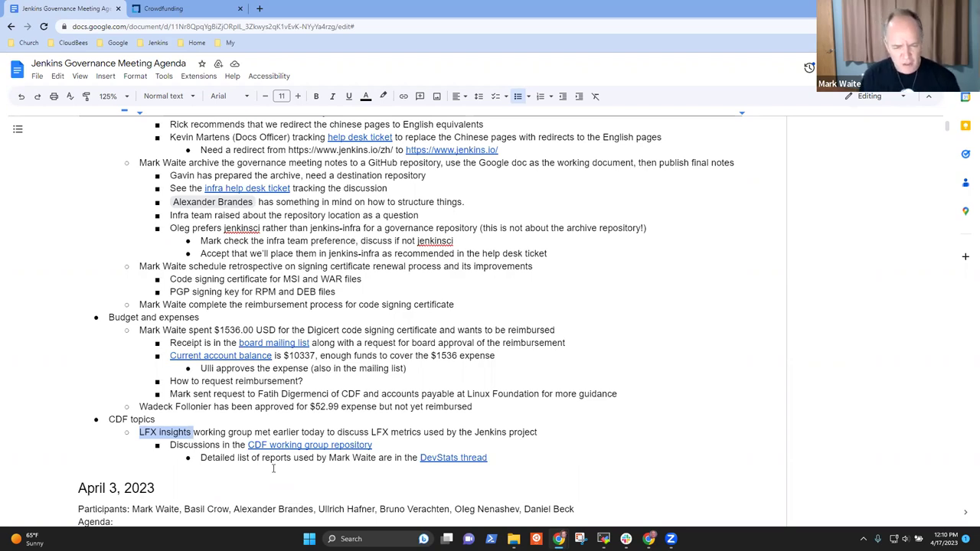
Open the DevStats discussion thread link from the CDF topics in a new tab
left_click(452, 459)
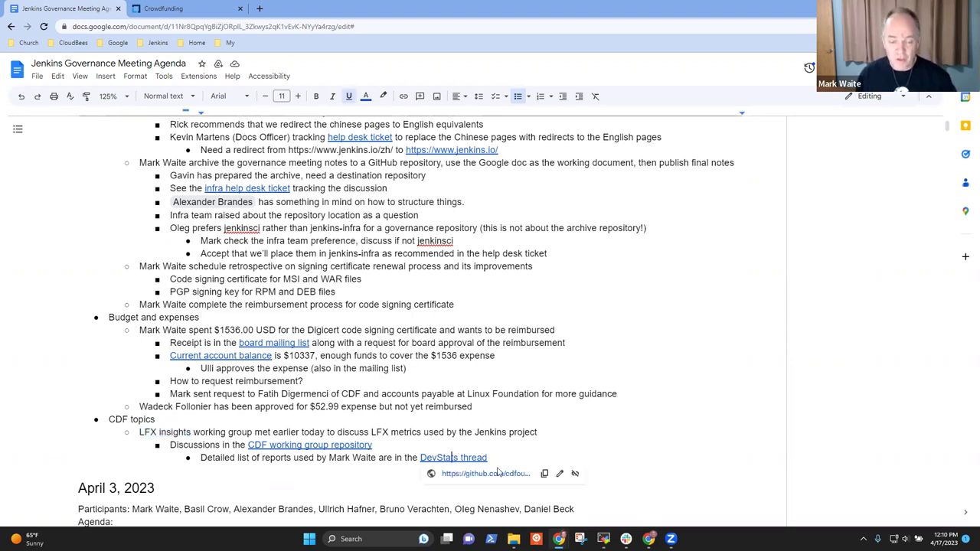
left_click(496, 475)
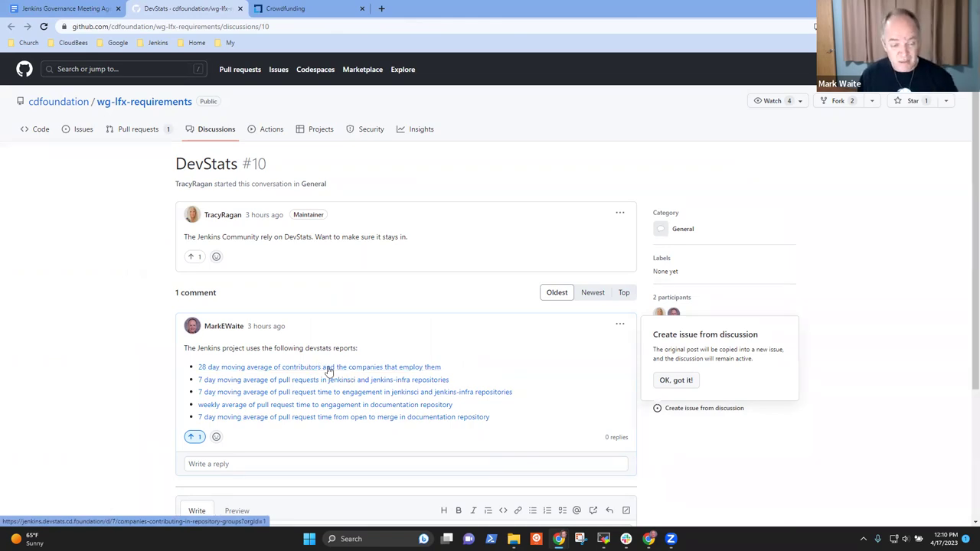
Open the '28 day moving average of contributors and the companies that employ them' report
left_click(328, 369)
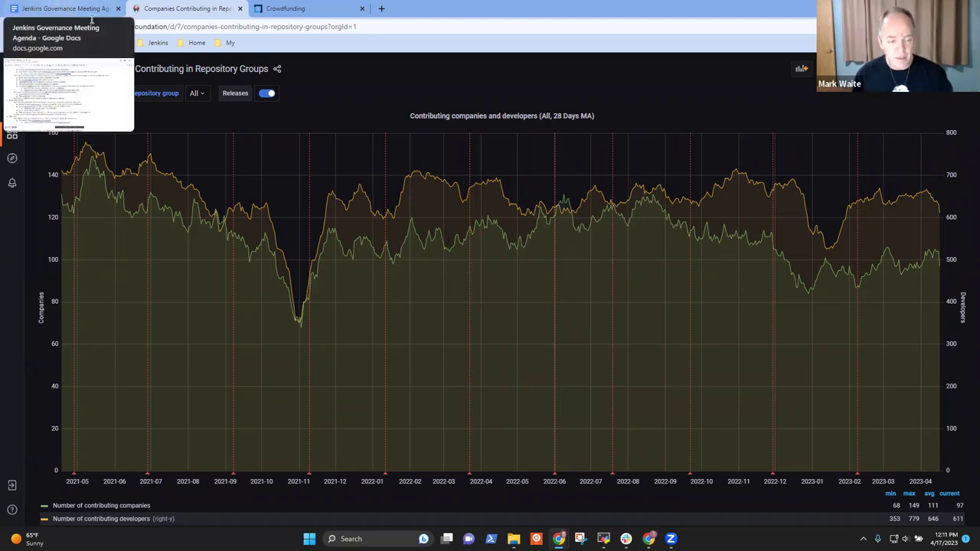
Switch back to the Jenkins Governance Meeting Agenda browser tab
left_click(67, 9)
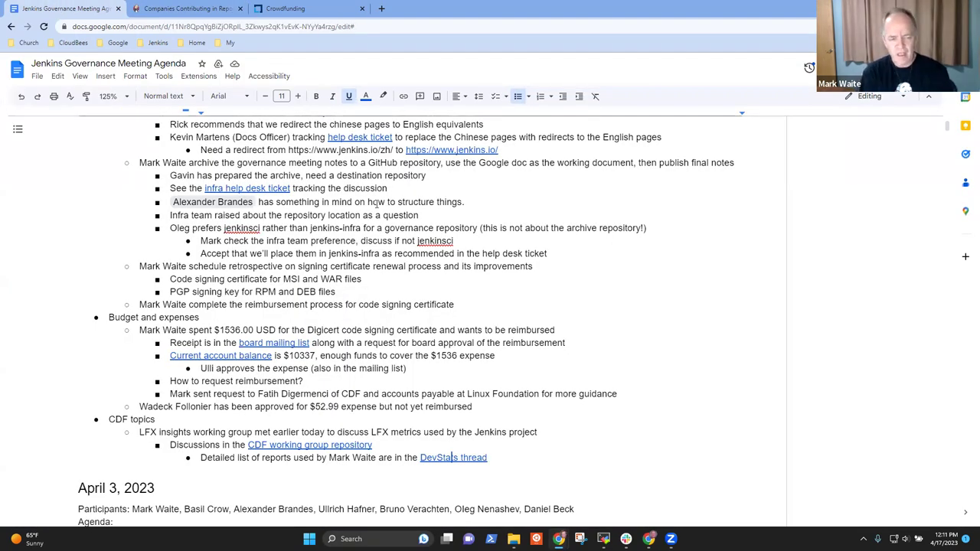